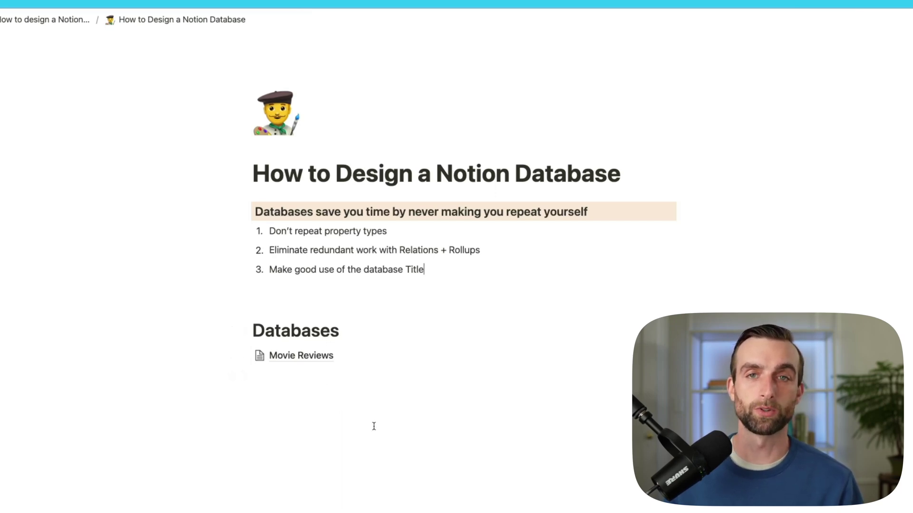
Open the Movie Reviews database from the Databases list on the guide page
click(314, 359)
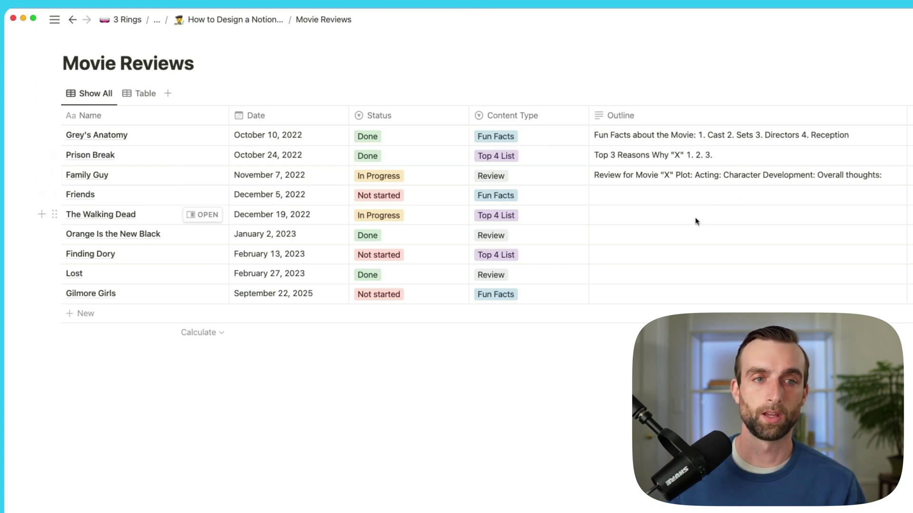
click(266, 20)
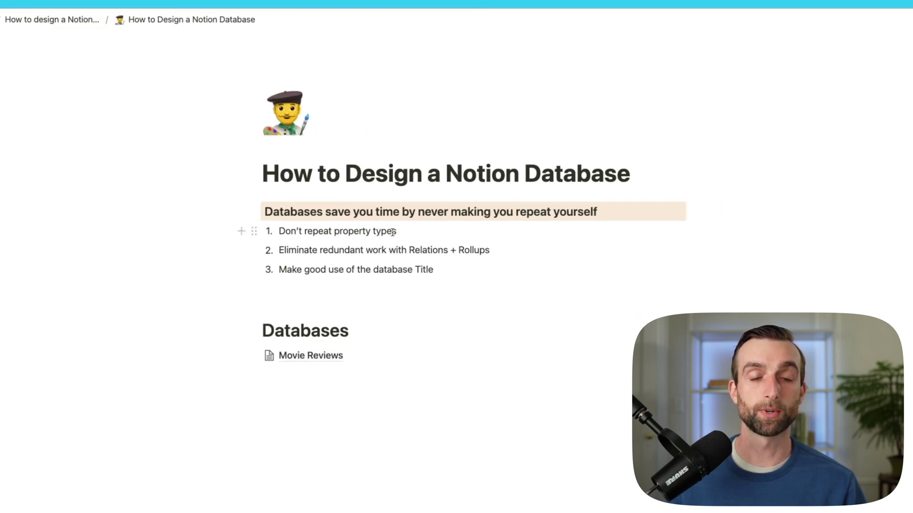
click(313, 355)
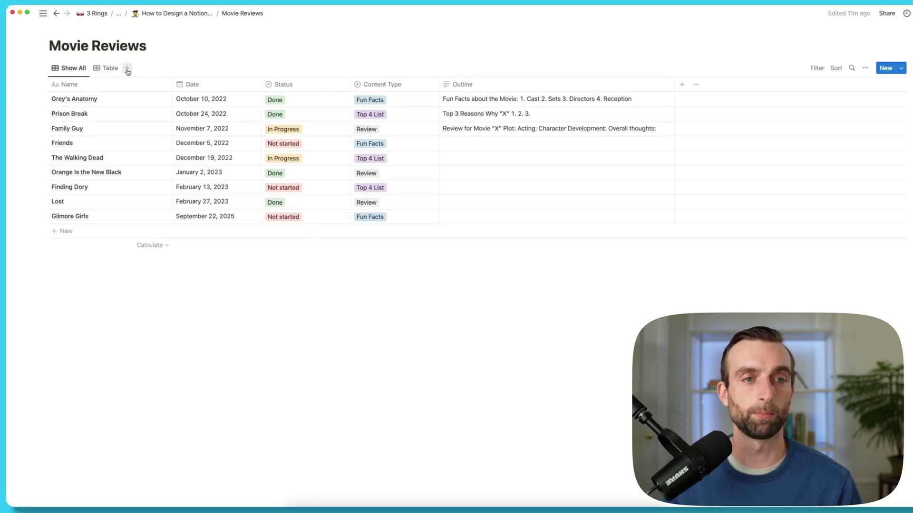
Create an 'October' table view filtered to dates within Oct 1–31, 2022, then return to Show All
click(127, 69)
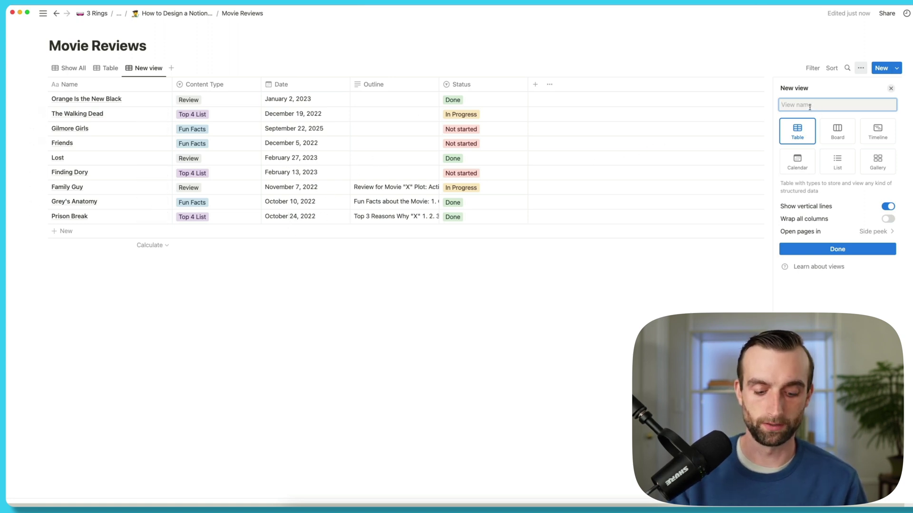
text(October)
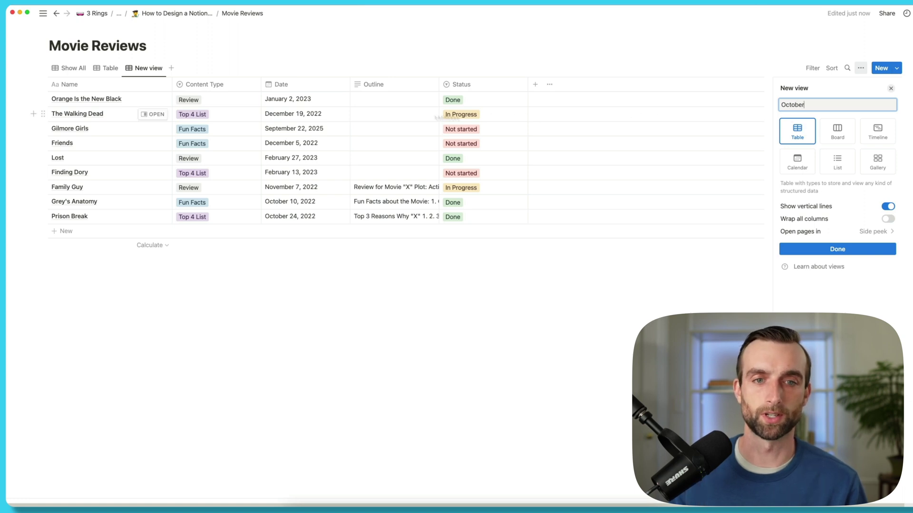
click(813, 68)
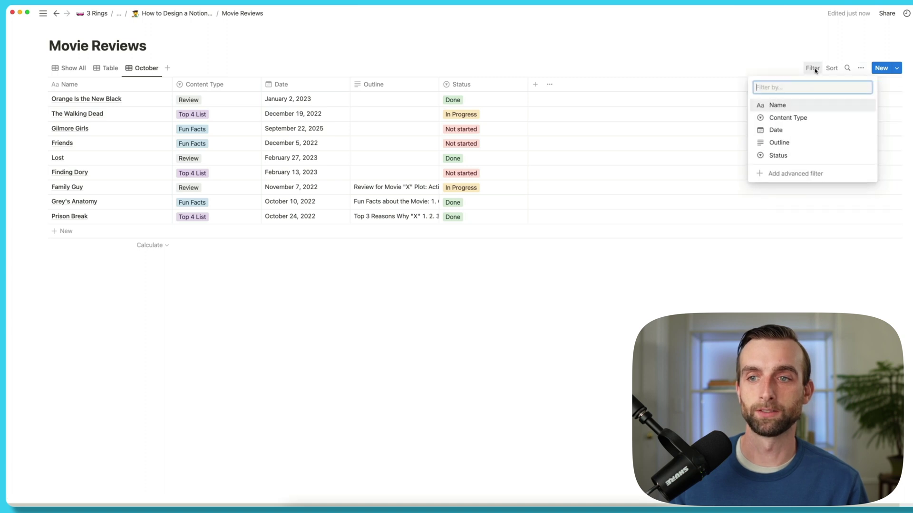
click(803, 129)
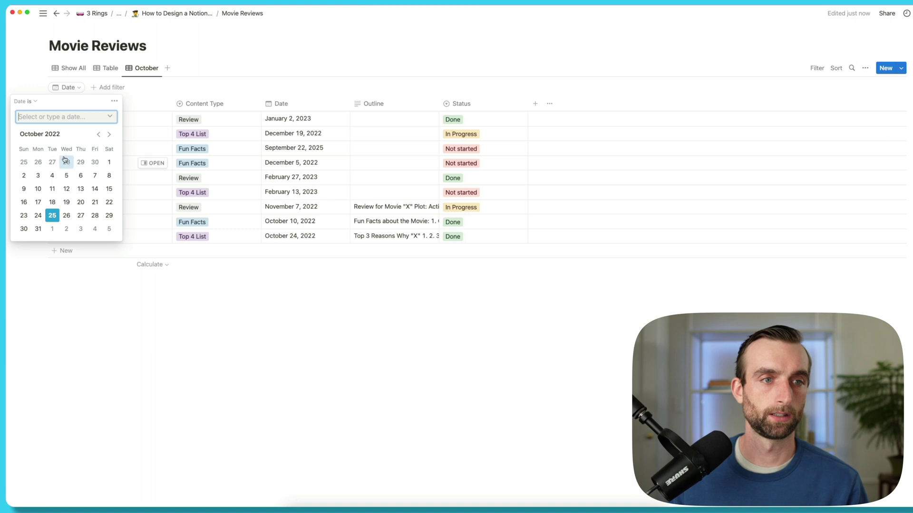
click(30, 101)
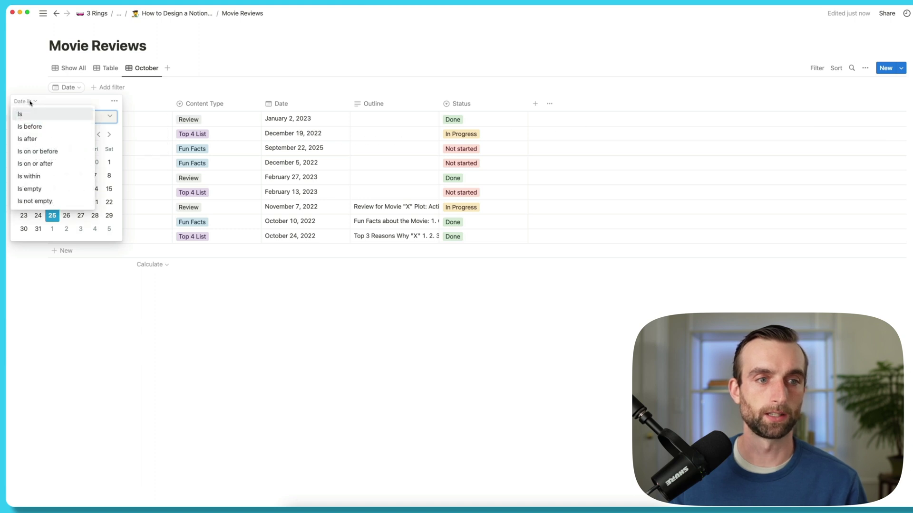
click(48, 176)
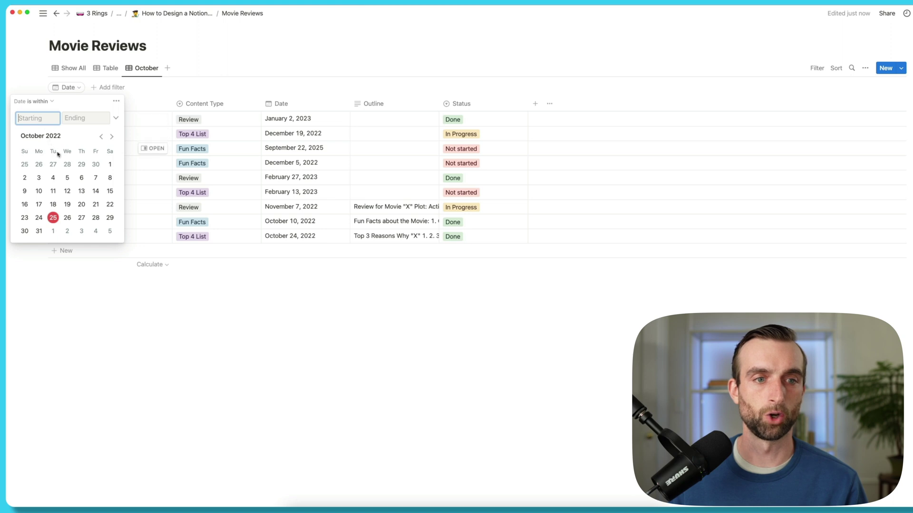
click(110, 164)
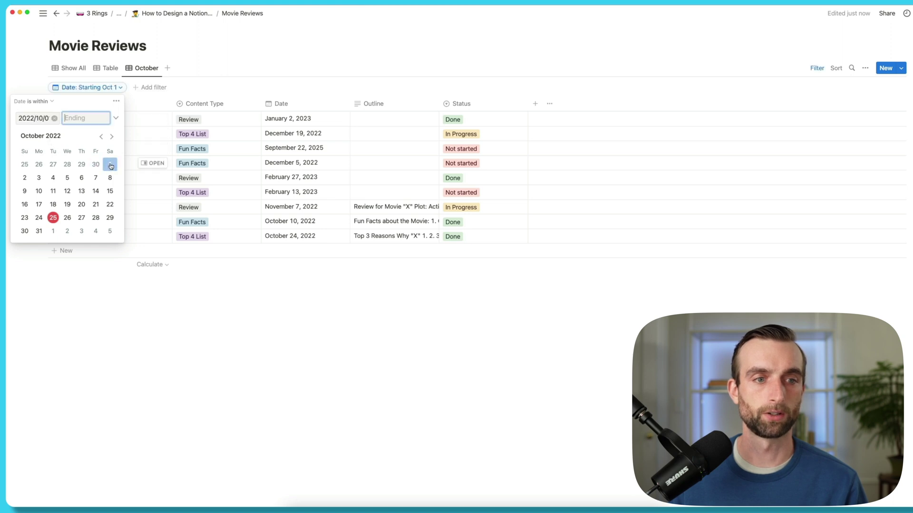
click(39, 231)
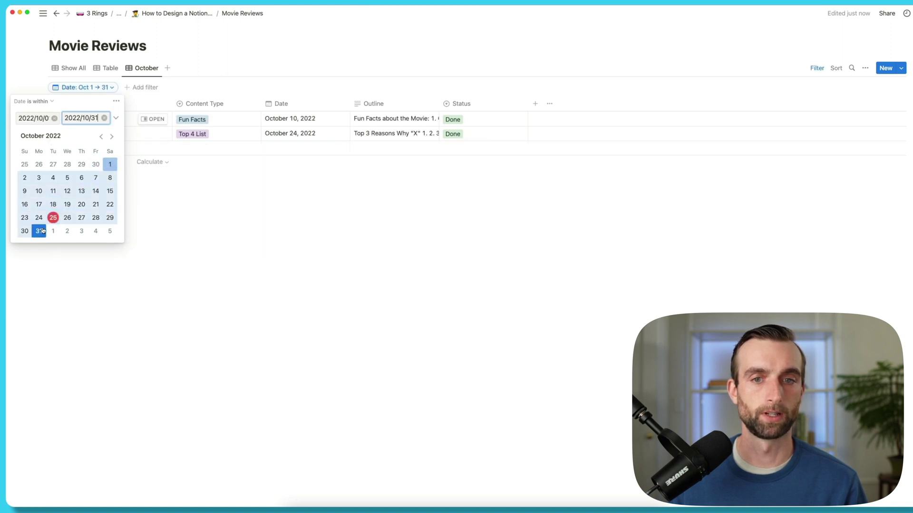
click(411, 198)
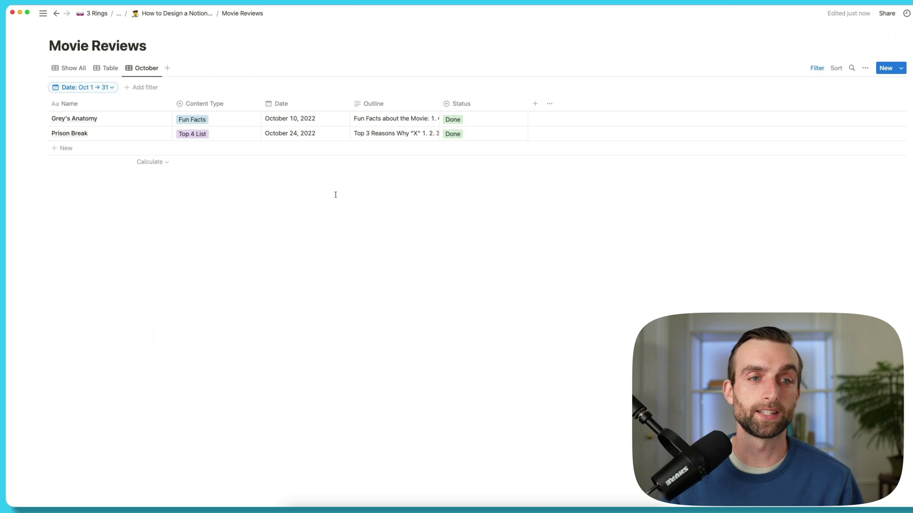
click(72, 68)
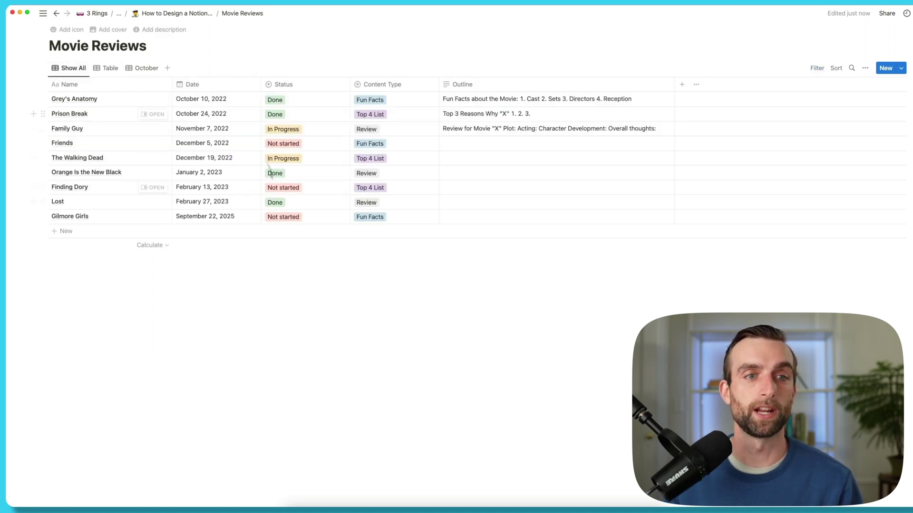
Add a 'Fun Facts' table view filtered to Content Type Fun Facts, then return to Show All
click(136, 69)
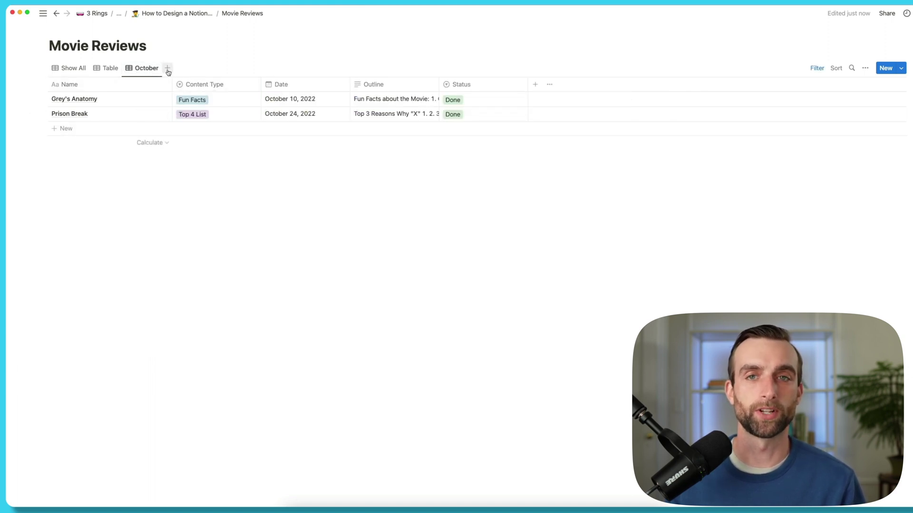
click(80, 69)
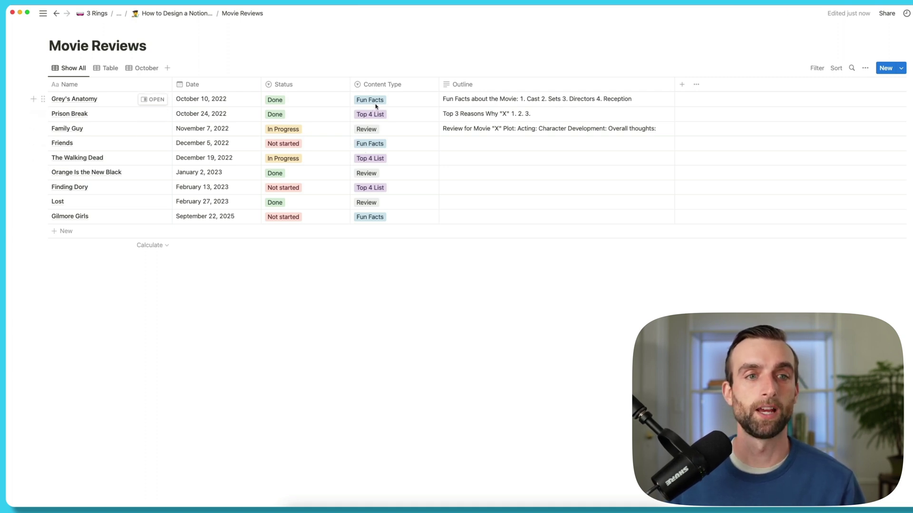
click(167, 68)
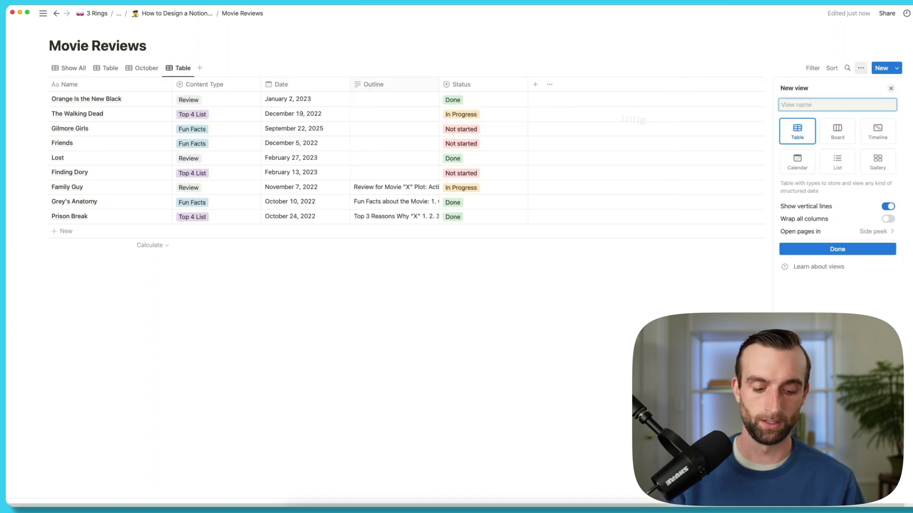
text(Fun Facts)
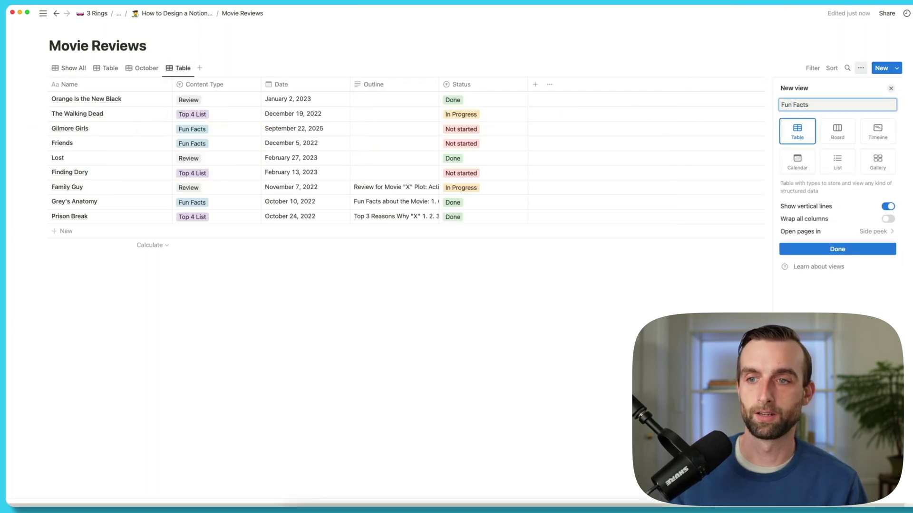
click(811, 68)
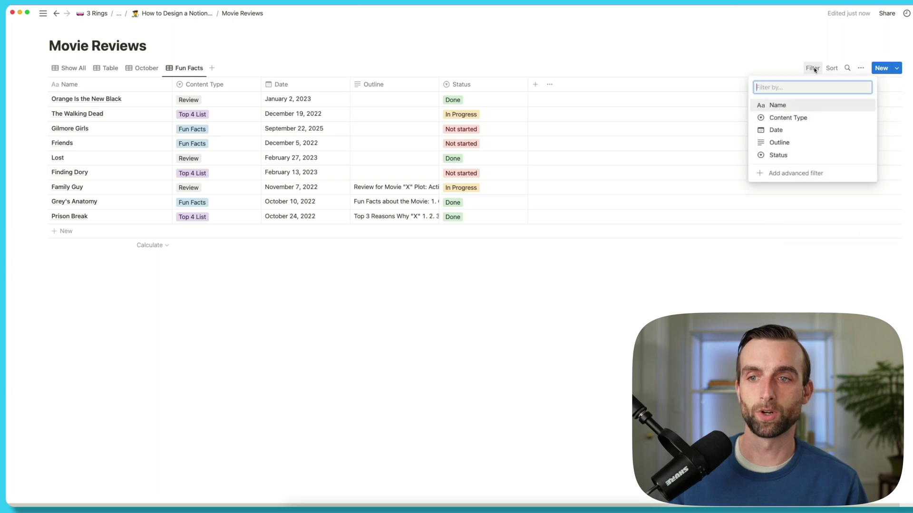
click(801, 116)
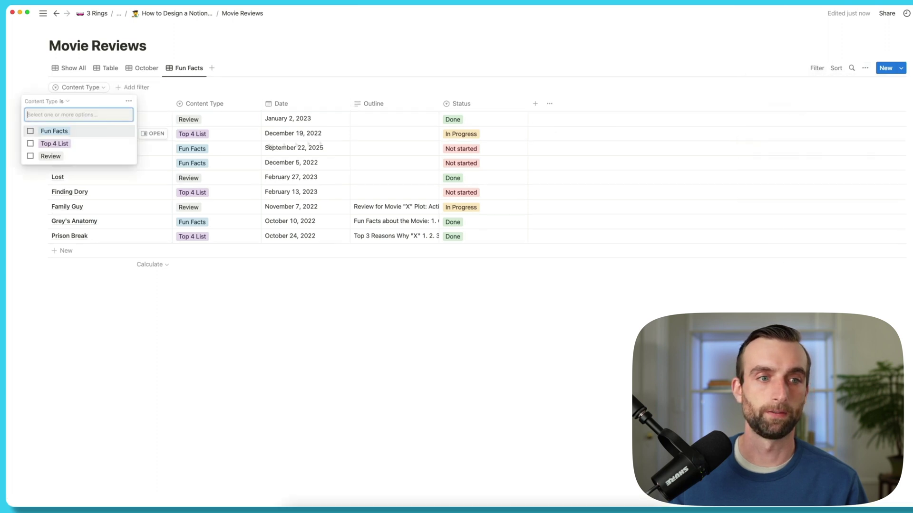
click(51, 131)
key(Escape)
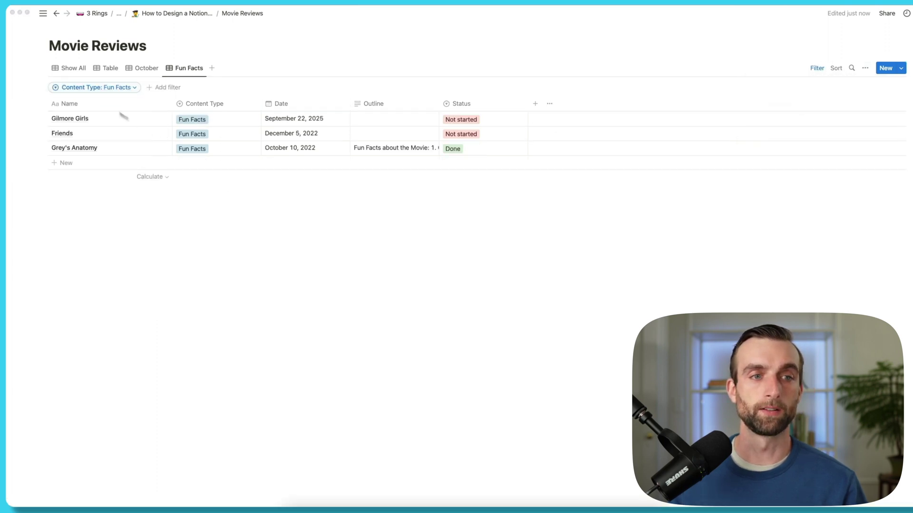
click(73, 70)
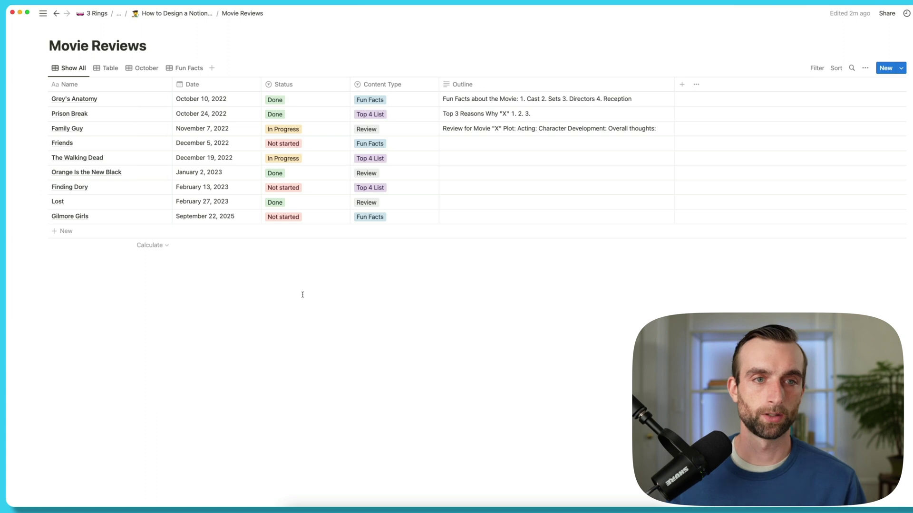
Insert a /table view block below the Movie Reviews link, using Movie Reviews as its data source
click(187, 13)
click(401, 285)
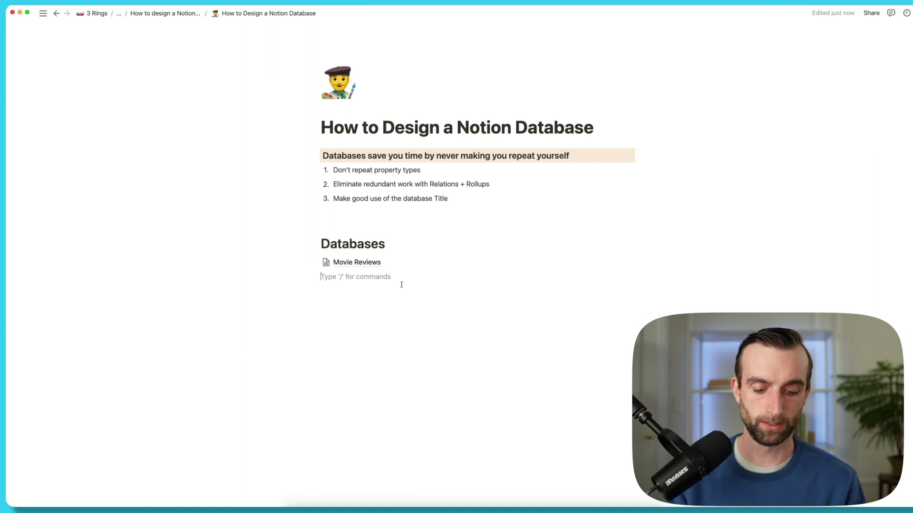
text(/tabl)
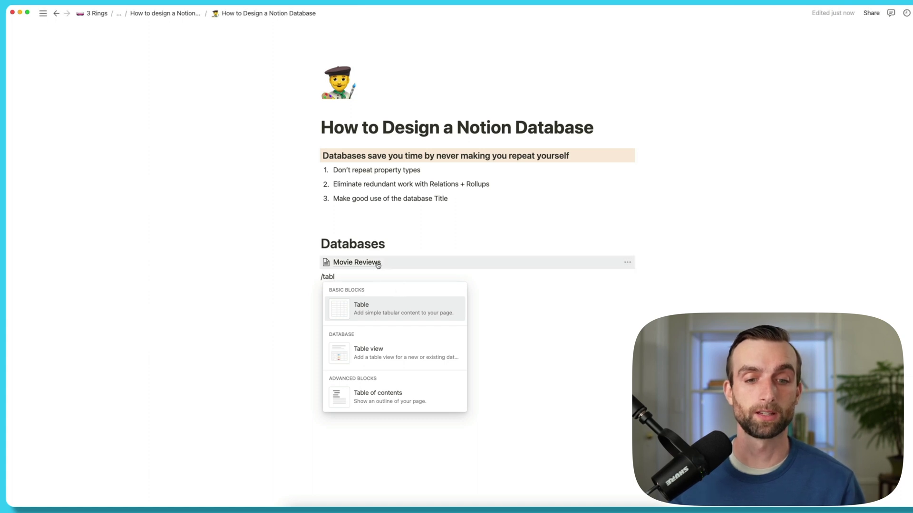
click(404, 356)
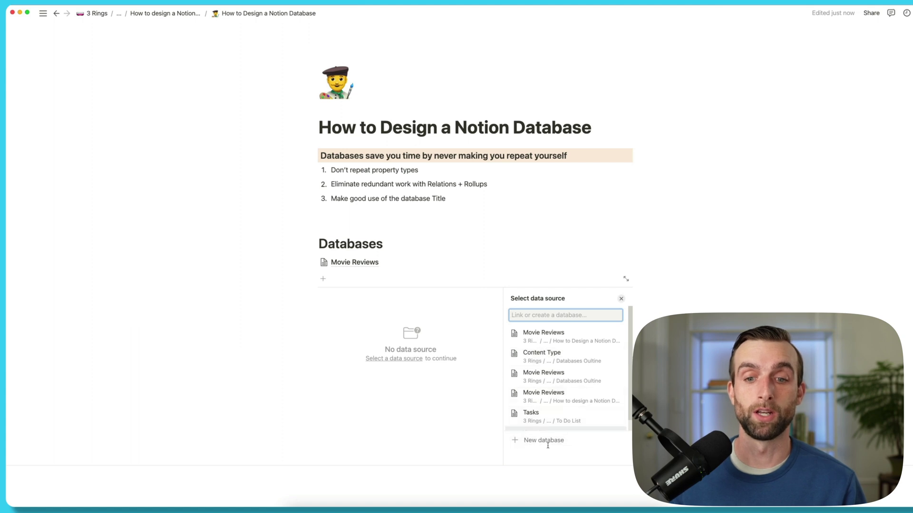
click(576, 340)
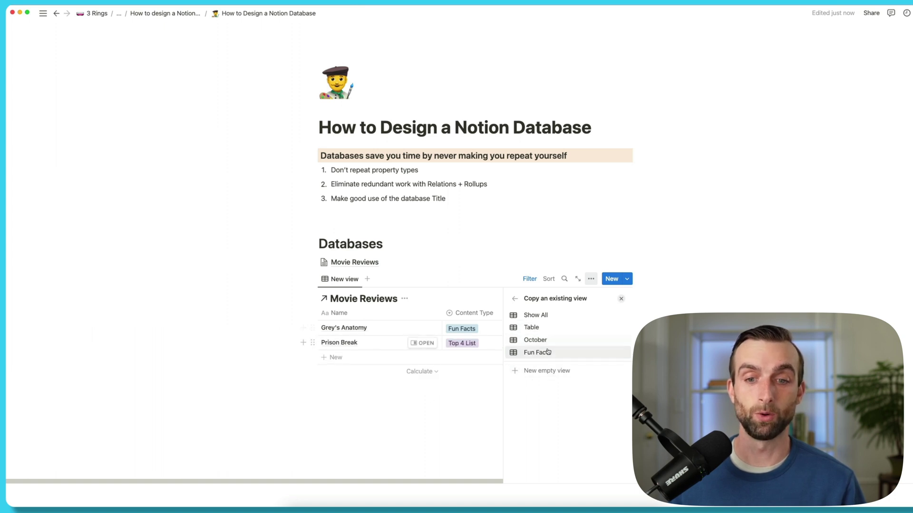
Filter the linked Show All view to dates on or before one month from now
click(539, 315)
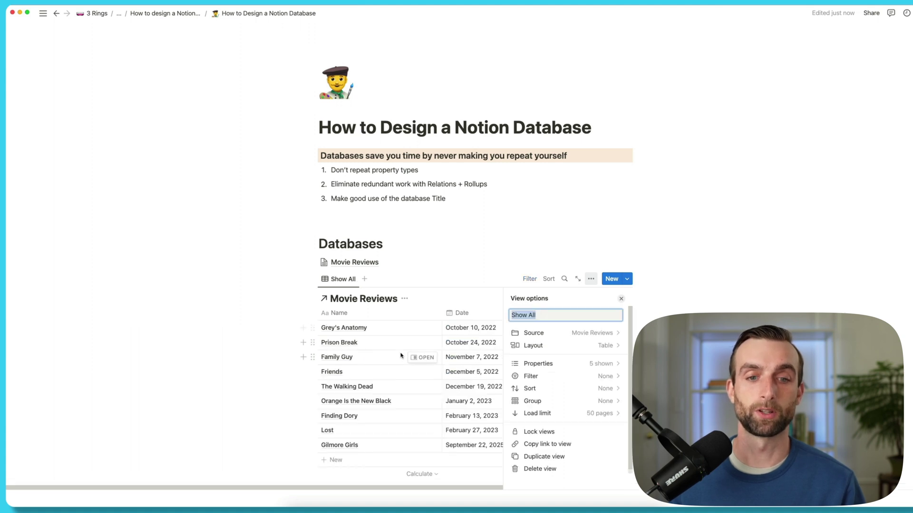
click(558, 378)
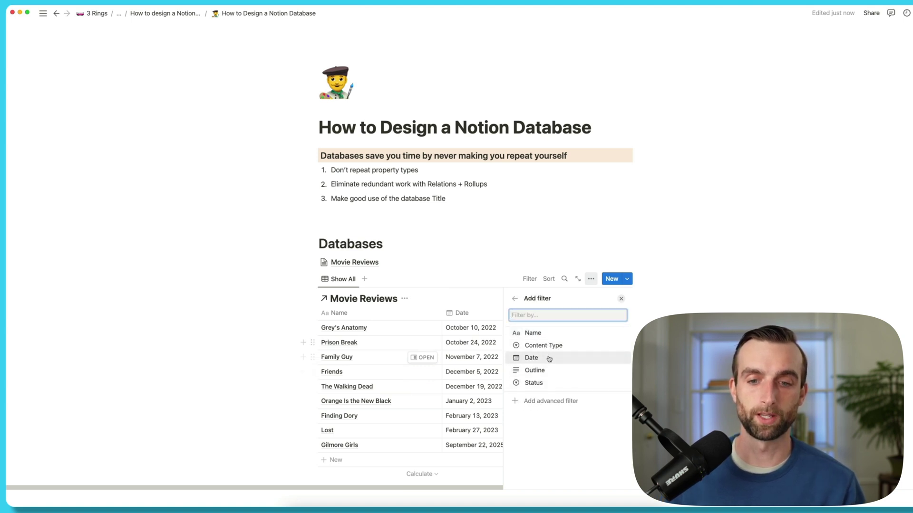
click(550, 358)
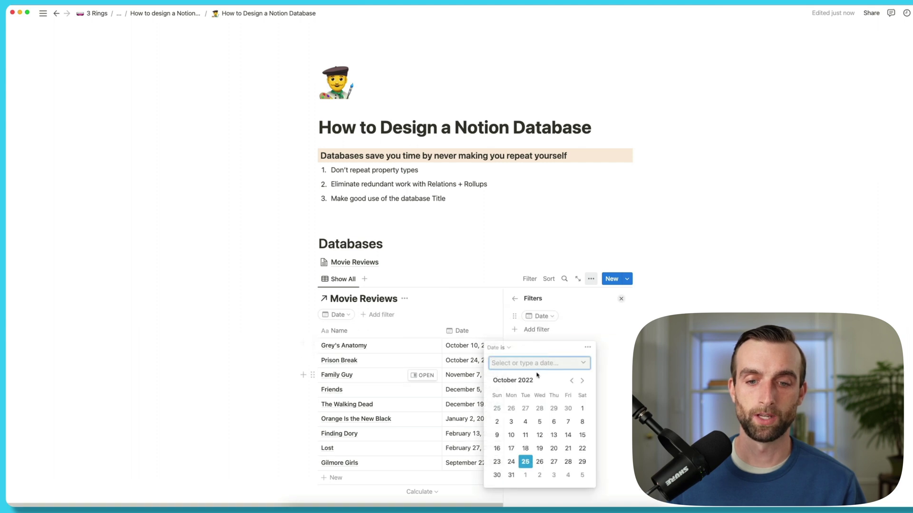
click(497, 347)
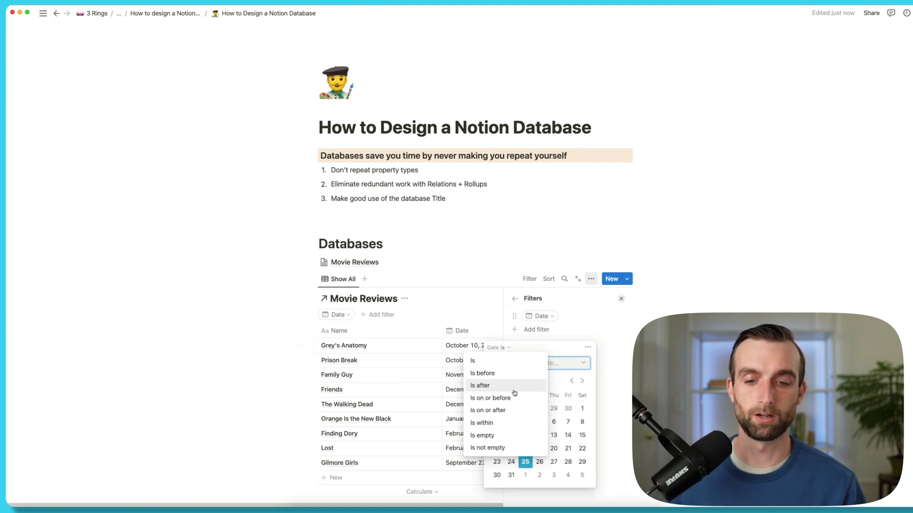
click(511, 399)
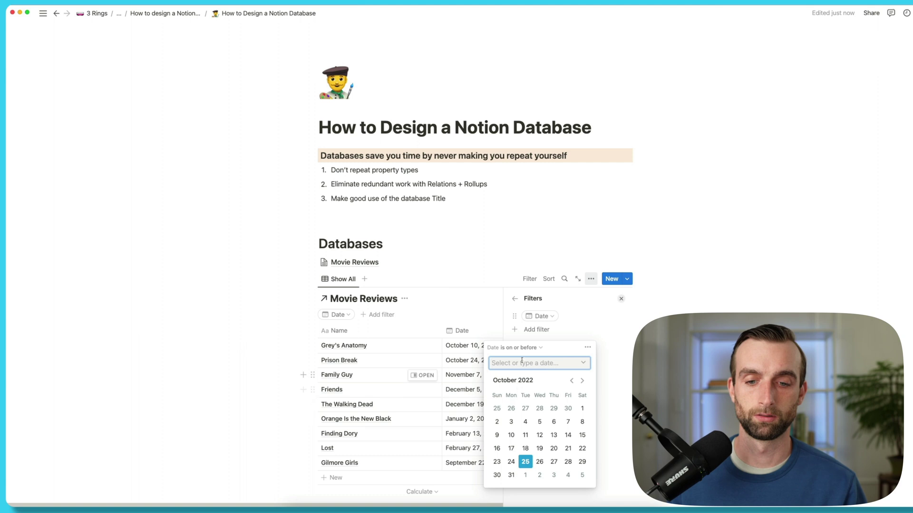
click(581, 363)
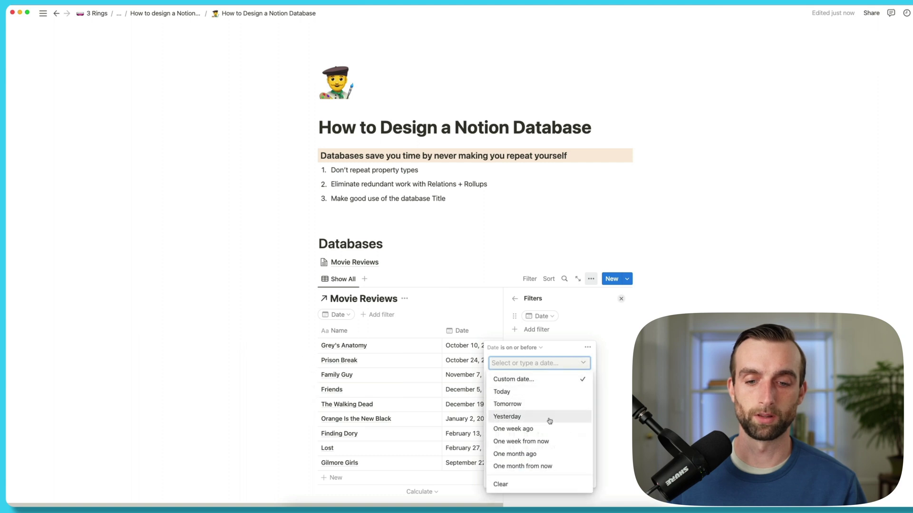
click(547, 455)
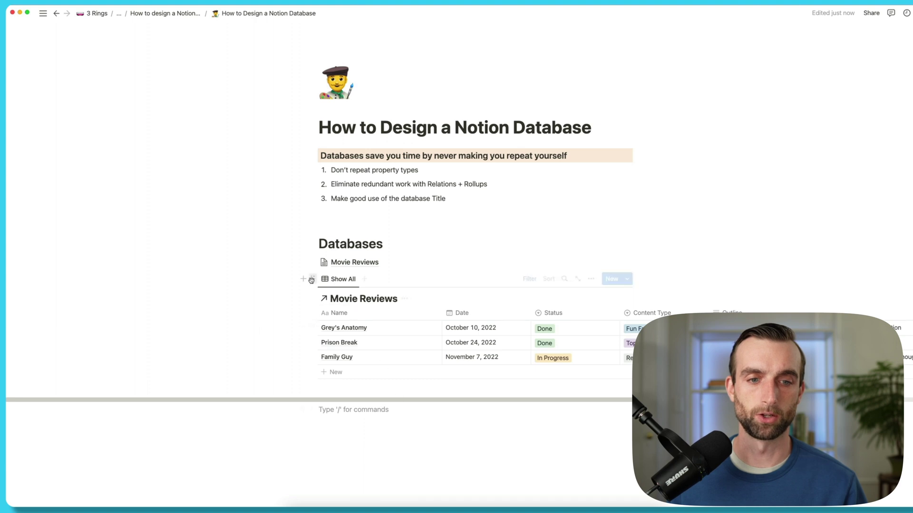
Turn the view block into a page titled 'Movie Reviews in the next Month' and open it
click(312, 279)
click(268, 285)
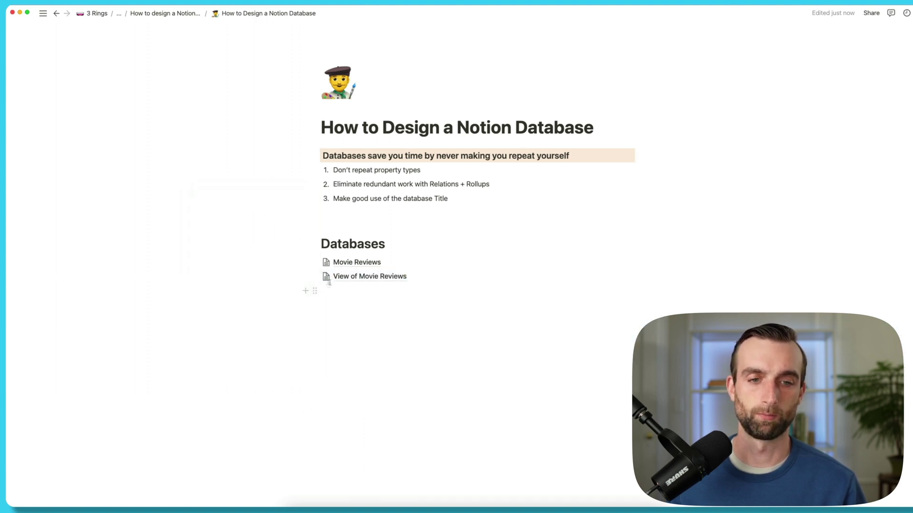
click(315, 277)
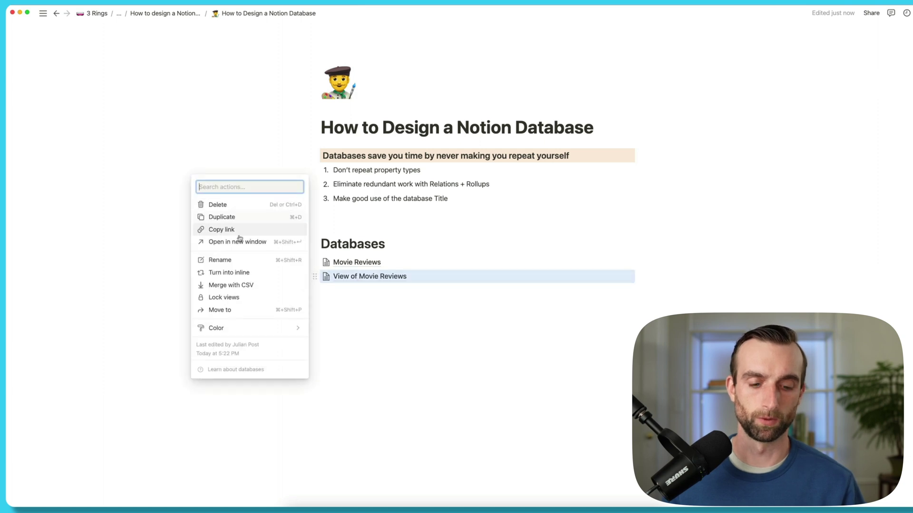
click(256, 260)
text(Movie Reviews in the next Mont)
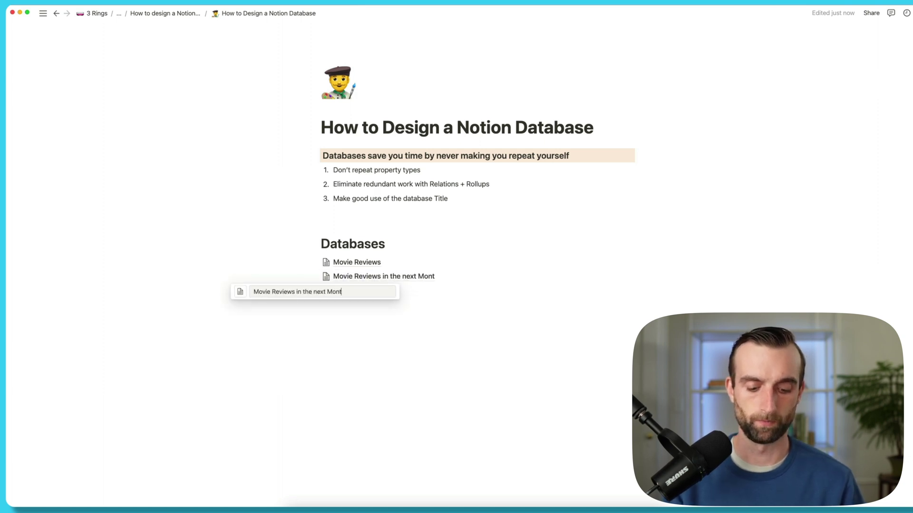
text(h)
key(Return)
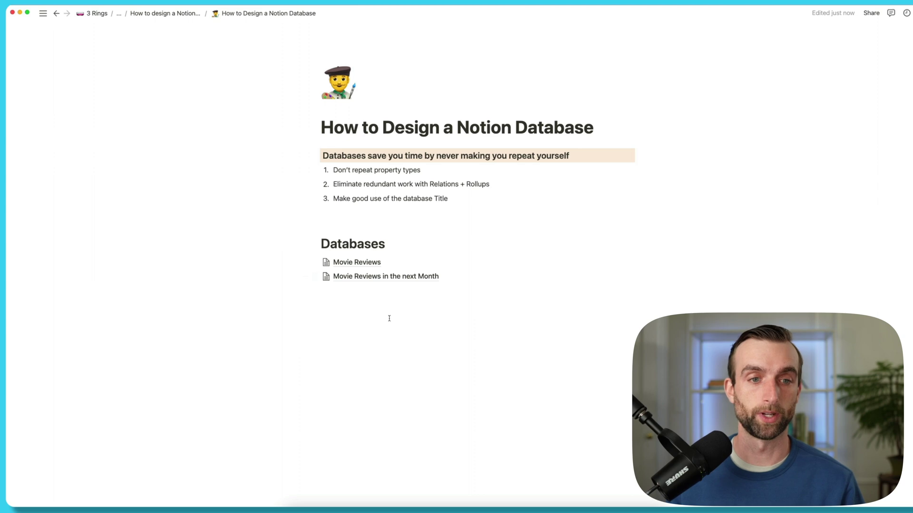
click(380, 277)
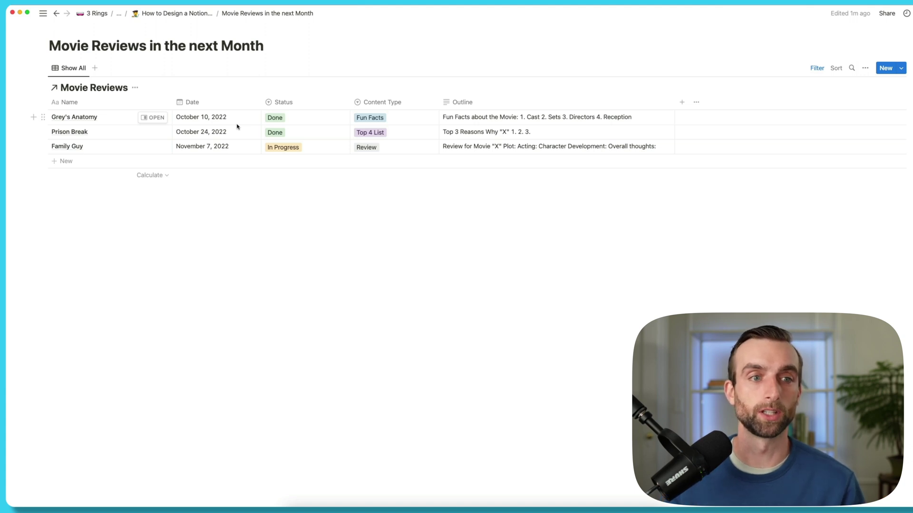
click(100, 92)
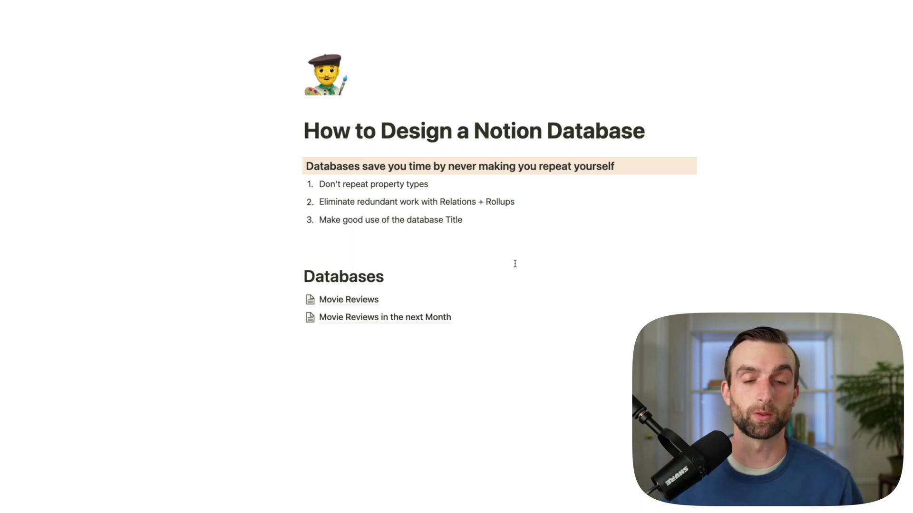
Open the full-page Movie Reviews database from the parent page
click(375, 299)
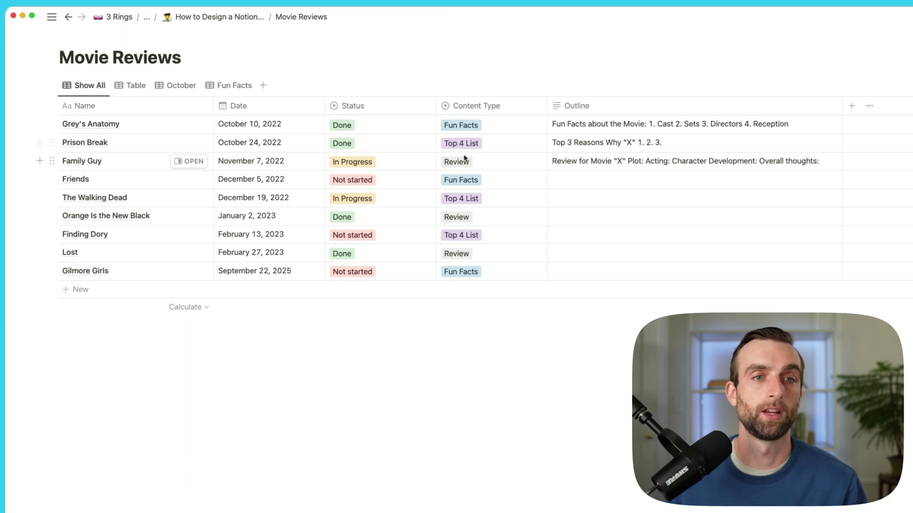
Add a full-page database titled 'Content Types' on the guide page
click(246, 23)
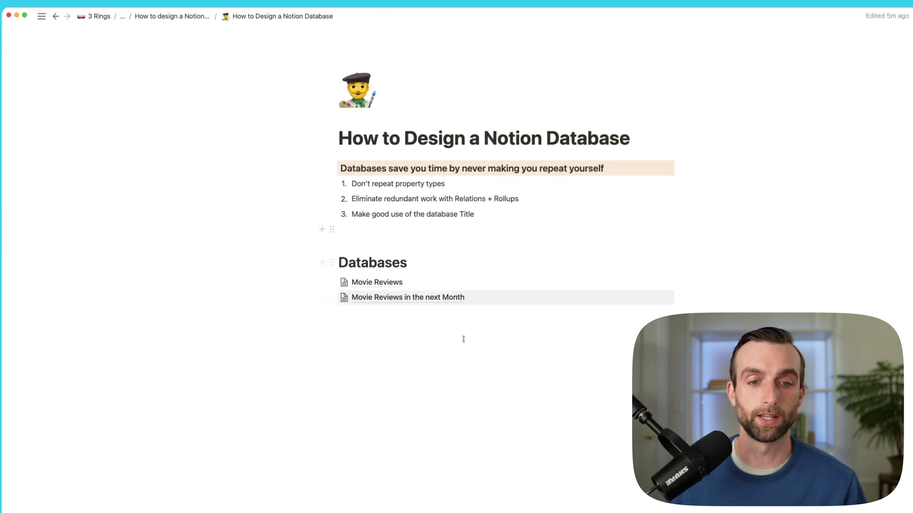
click(440, 291)
text(/datab)
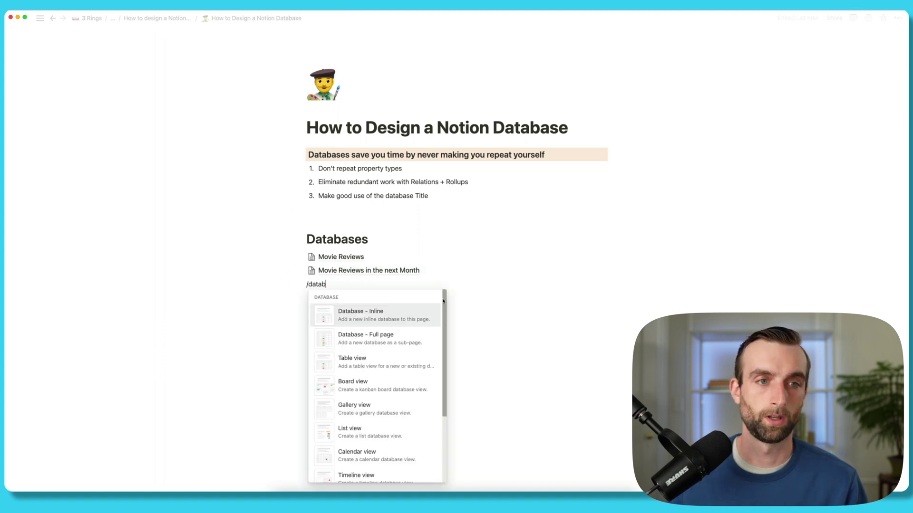
click(405, 338)
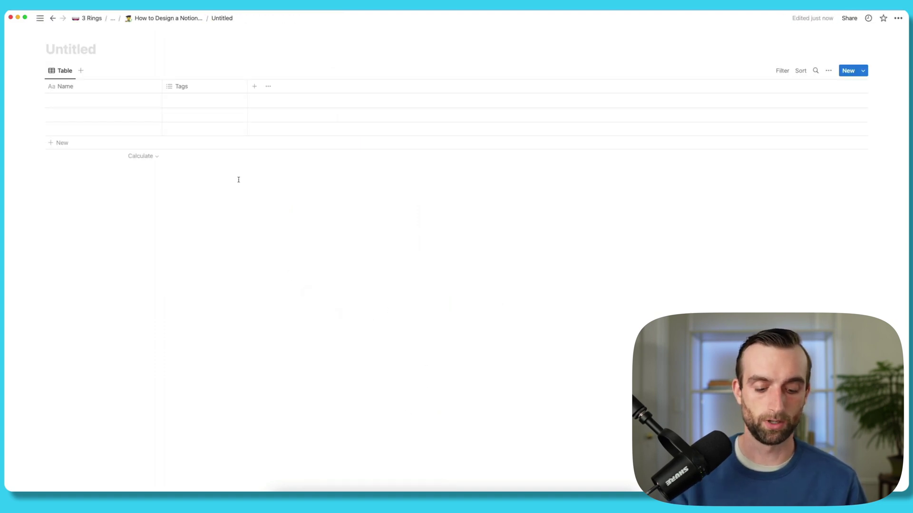
text(Co)
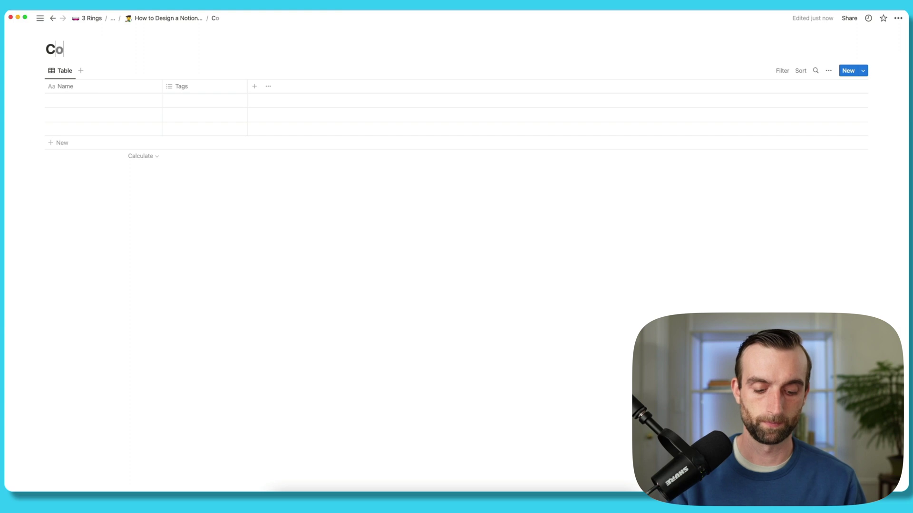
text(ntent Types)
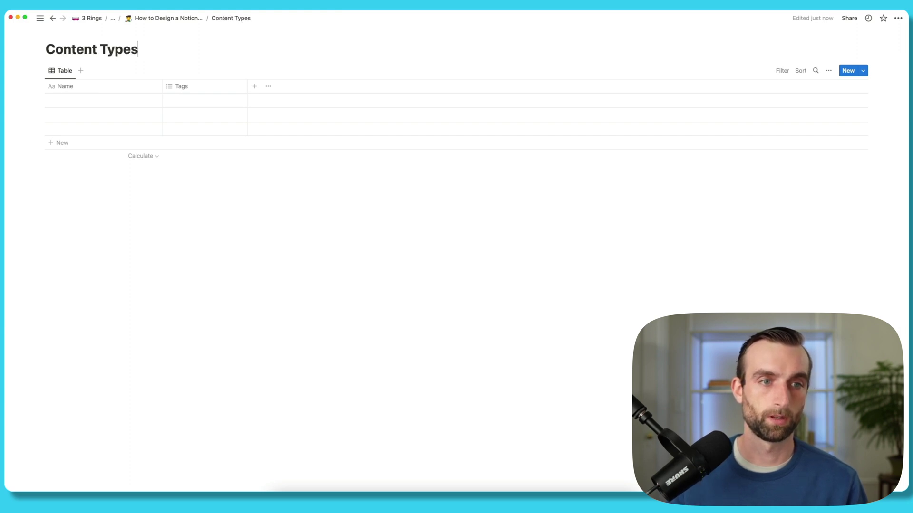
Enter the rows Top 4 List, Review and Fun Facts in Content Types
click(122, 100)
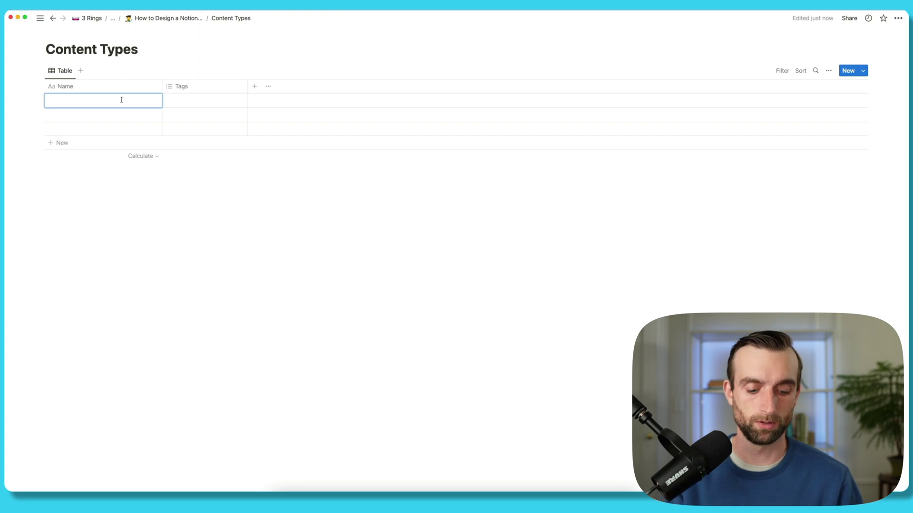
text(Top)
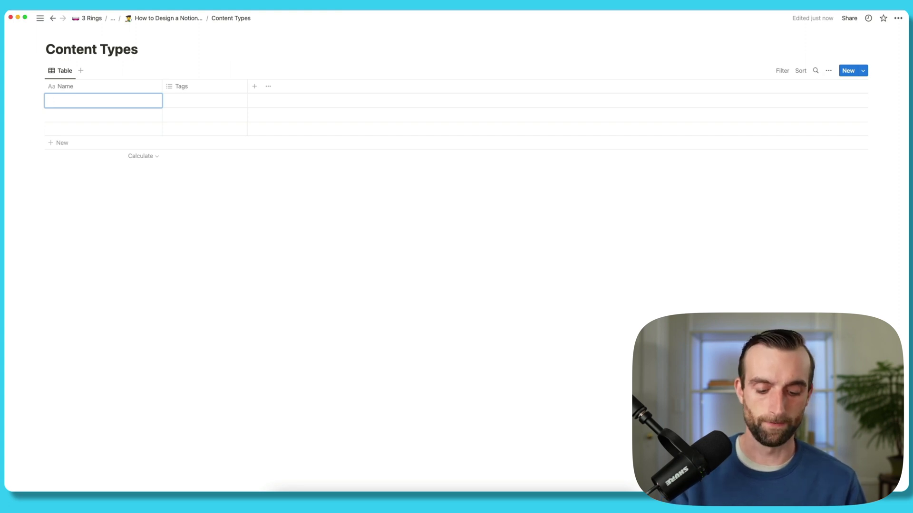
text(Top 4 List)
key(Return)
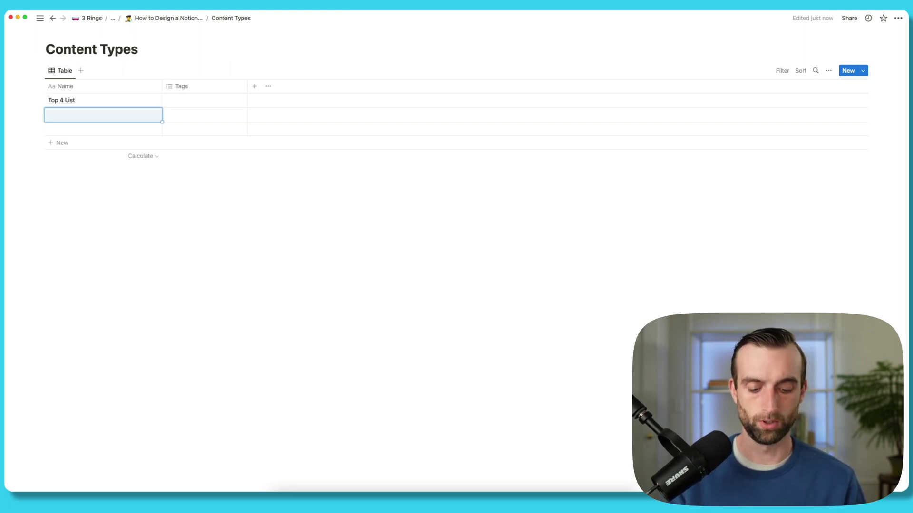
text(Review)
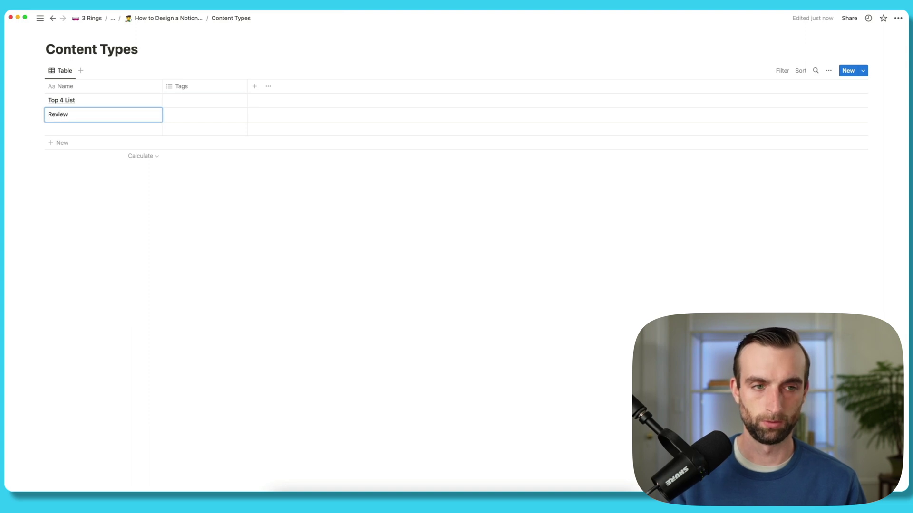
key(Return)
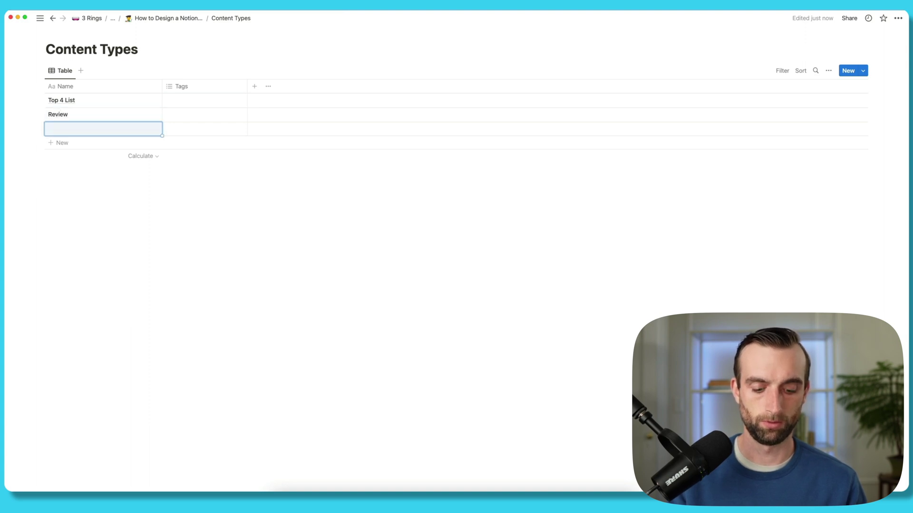
text(Fun Facts)
click(263, 170)
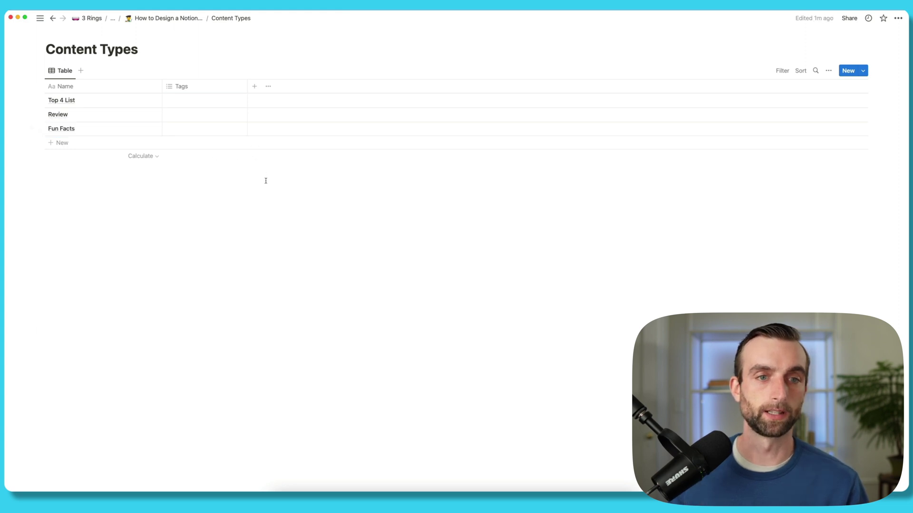
Delete the Tags property, then go back to the Movie Reviews database
click(203, 88)
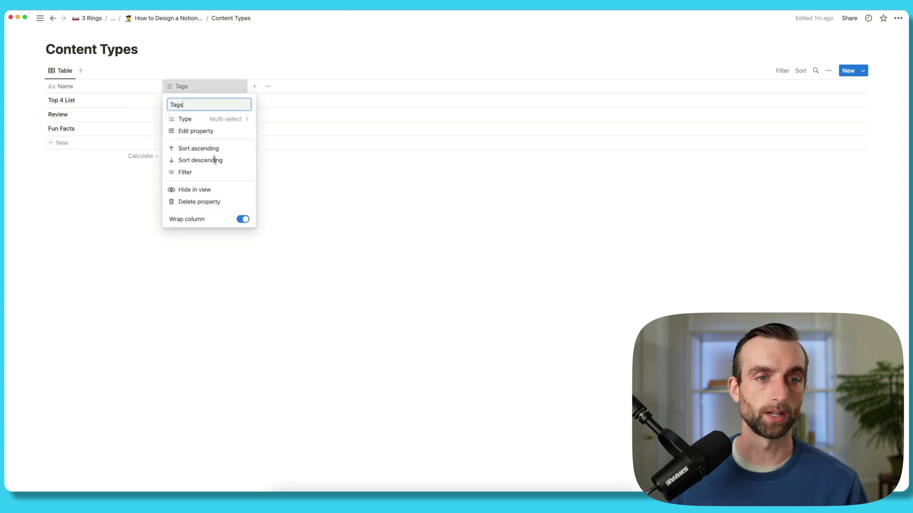
click(208, 203)
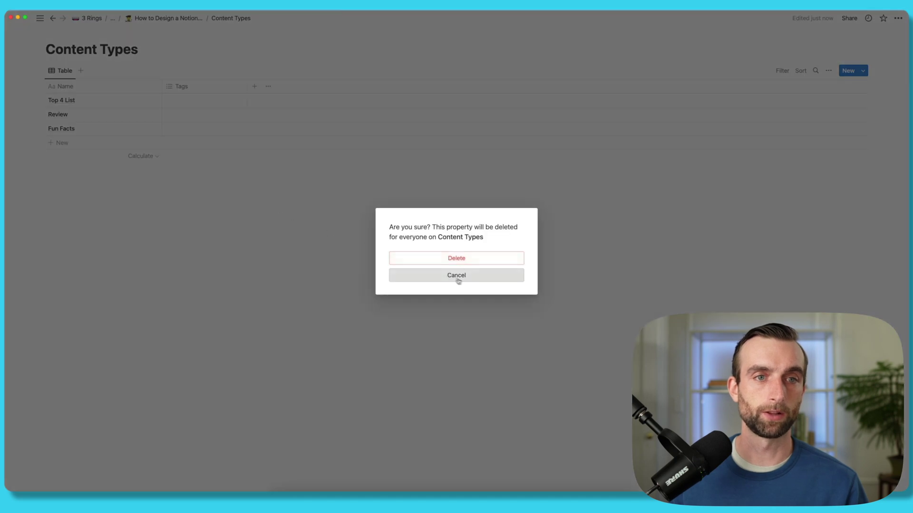
click(456, 257)
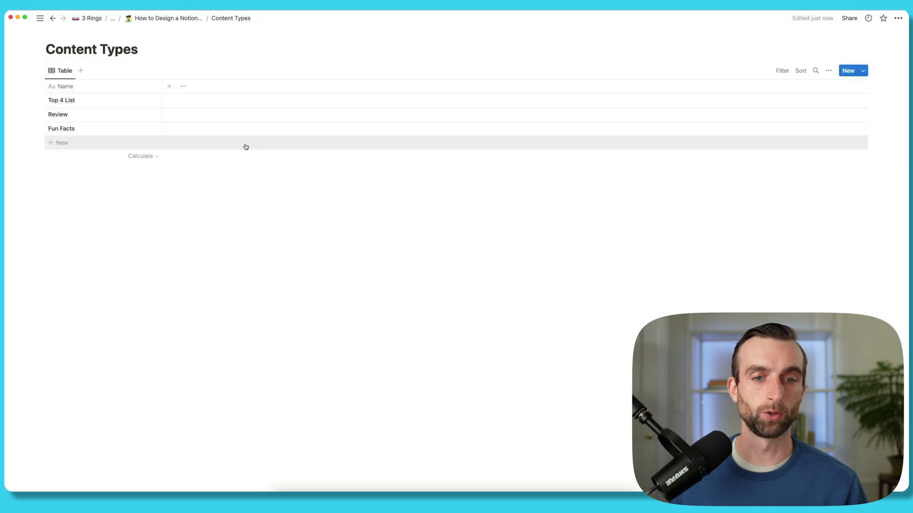
click(180, 19)
click(337, 256)
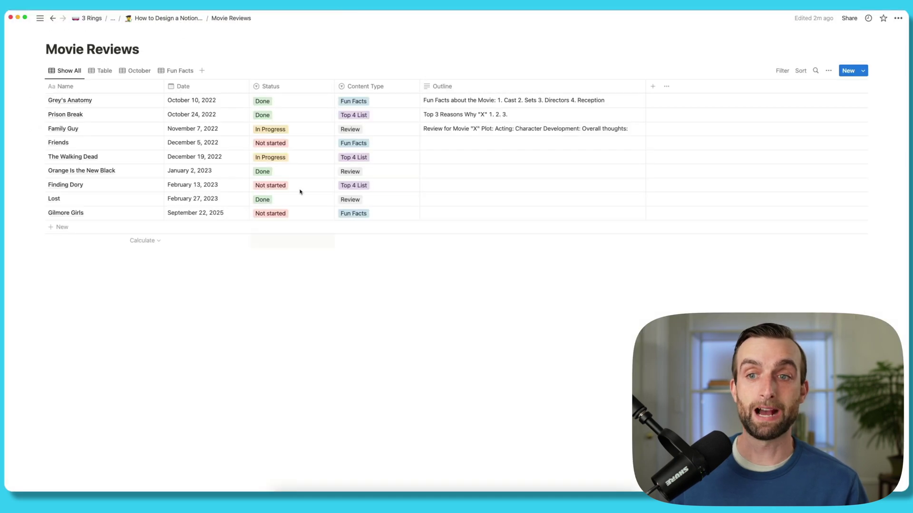
Add a 'Content Type Relation' relation property pointing to the Content Types database
click(653, 86)
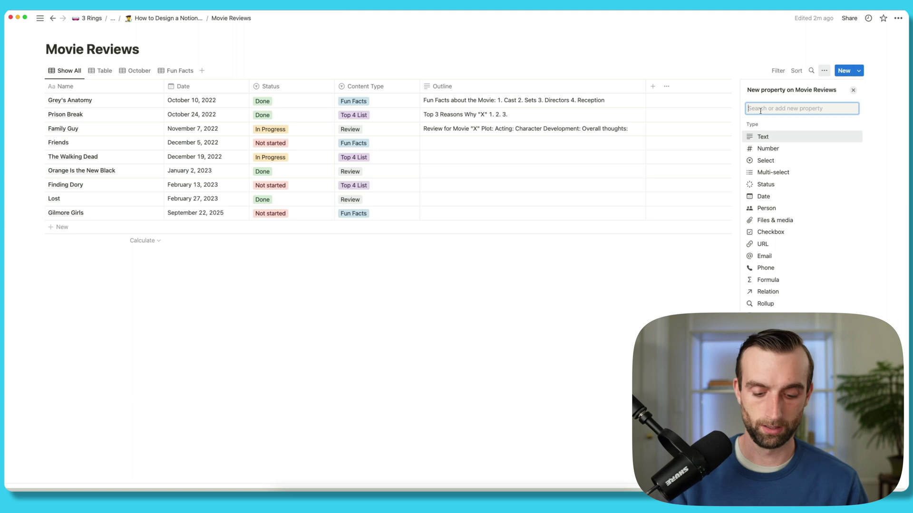
text(Content Type Relation)
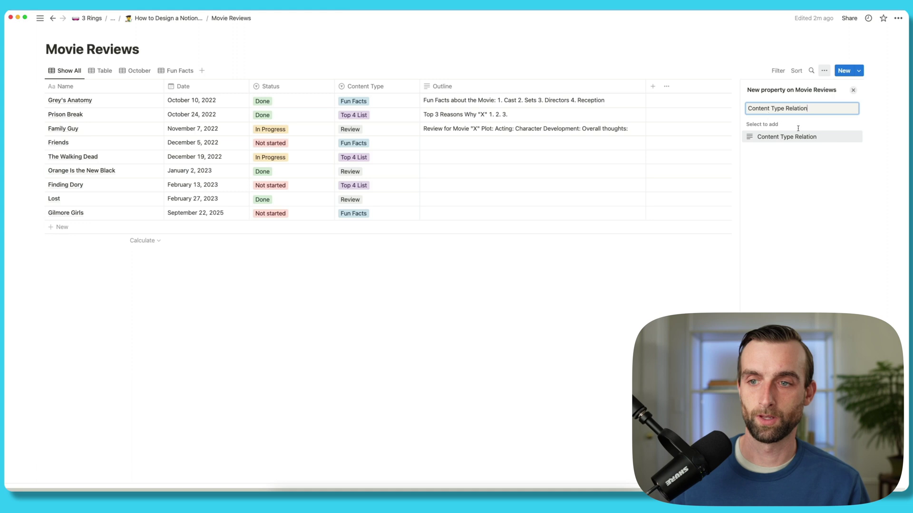
click(800, 138)
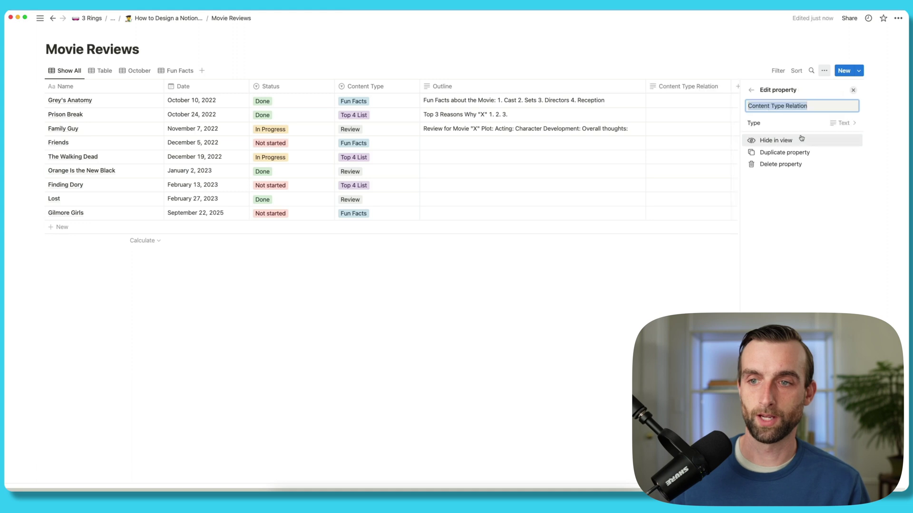
click(783, 125)
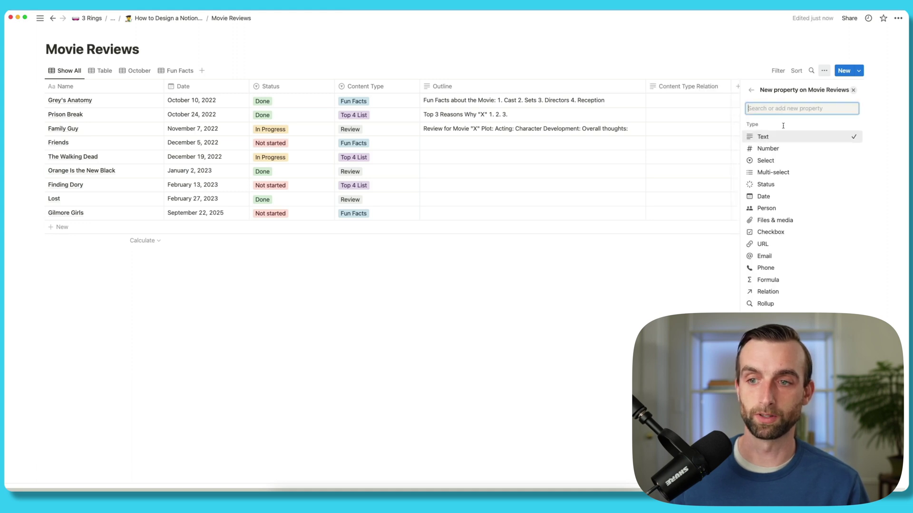
click(777, 292)
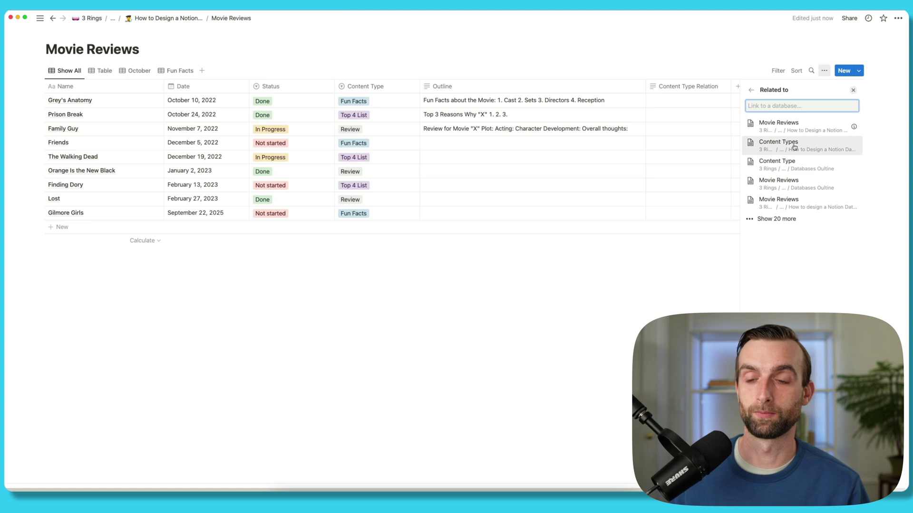
click(854, 91)
click(855, 90)
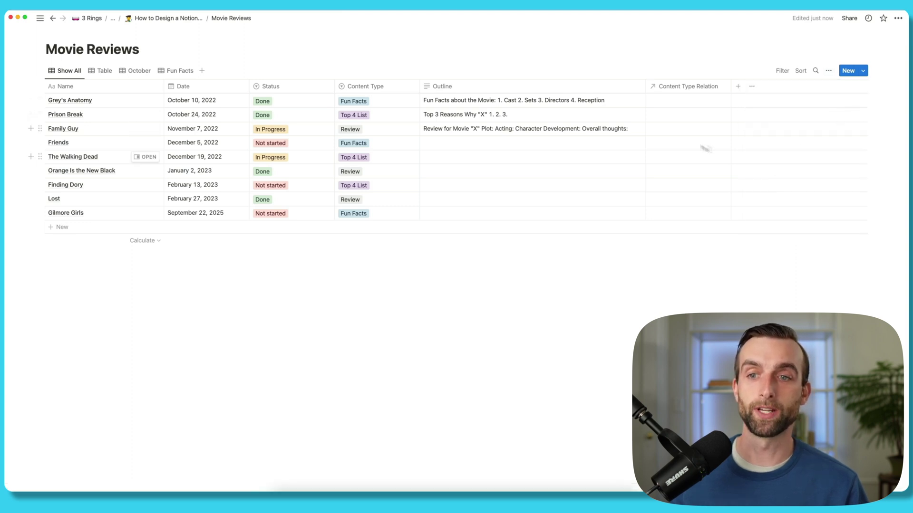
Link Grey's Anatomy to Fun Facts and Prison Break to Top 4 List in Content Type Relation
click(687, 101)
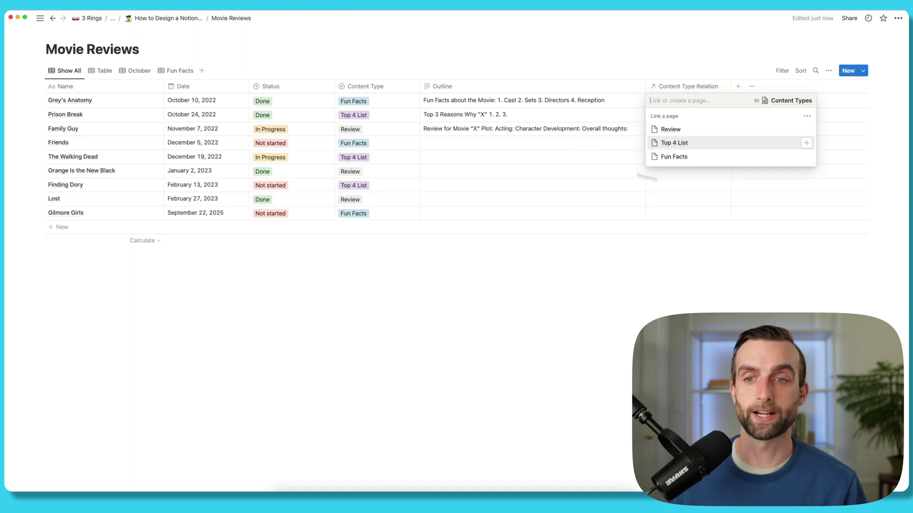
click(672, 159)
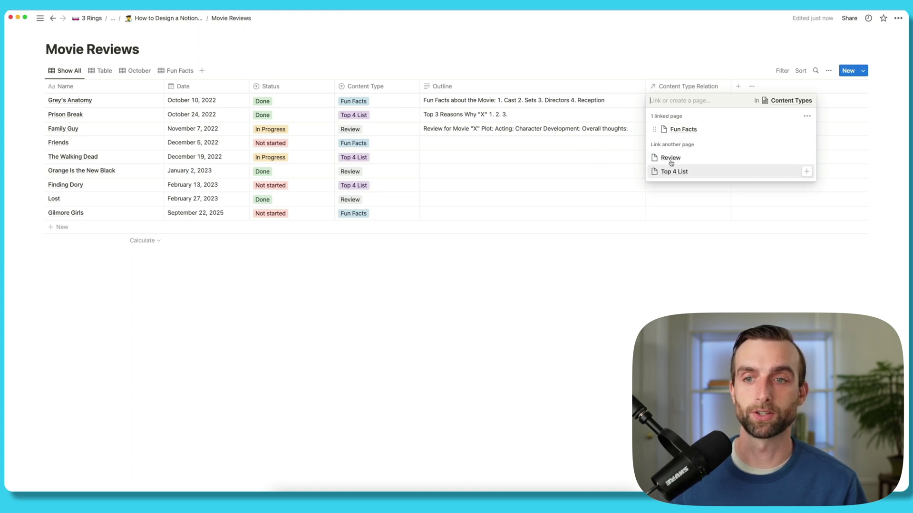
click(677, 206)
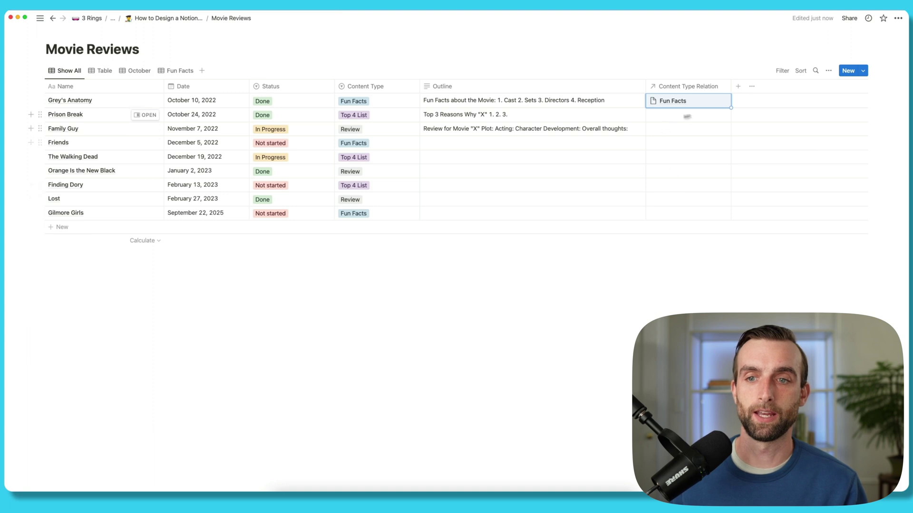
click(674, 122)
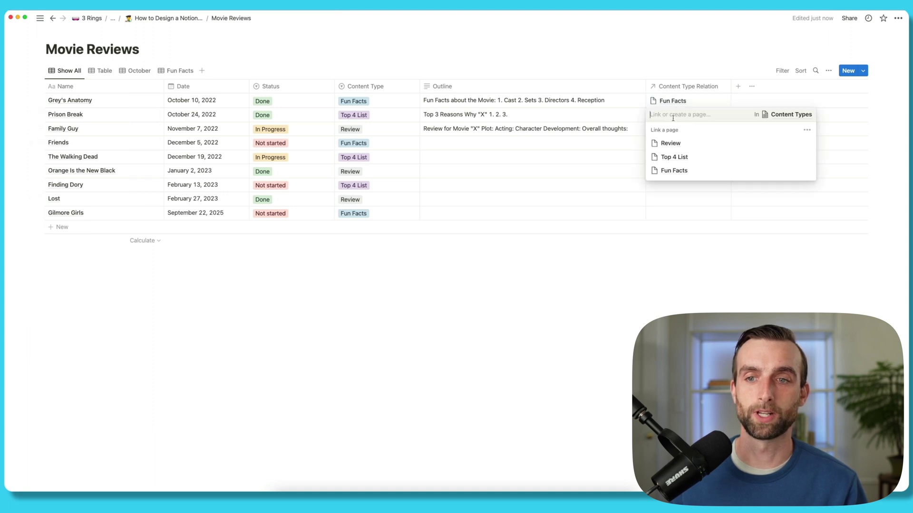
click(683, 158)
click(696, 223)
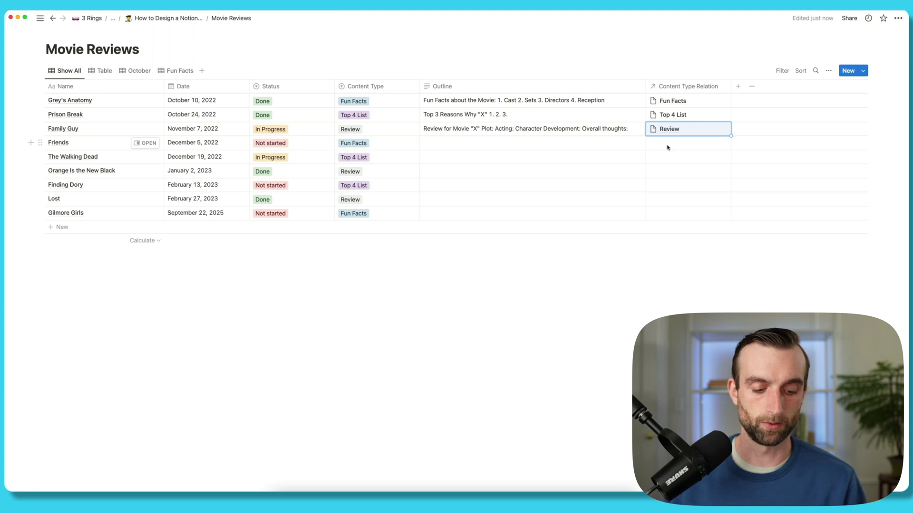
Select the three filled-in Outline cells starting from Grey's Anatomy for copying
click(617, 101)
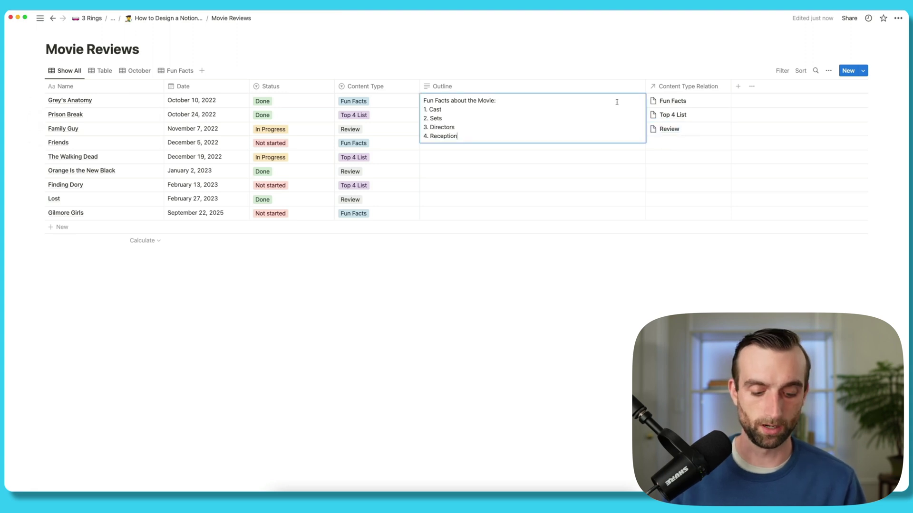
key(Escape)
key(shift+Down)
key(shift+Down)
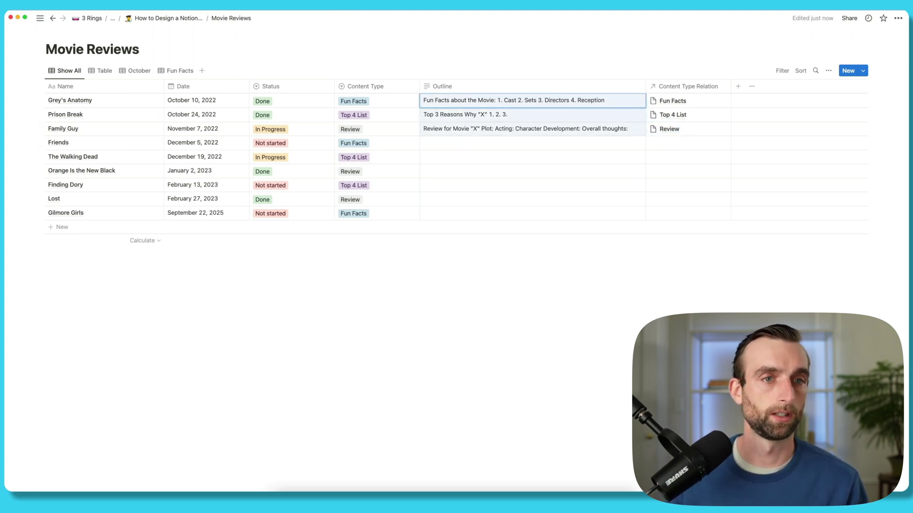
Open Content Types and add a text property named 'Outline Templates'
click(151, 20)
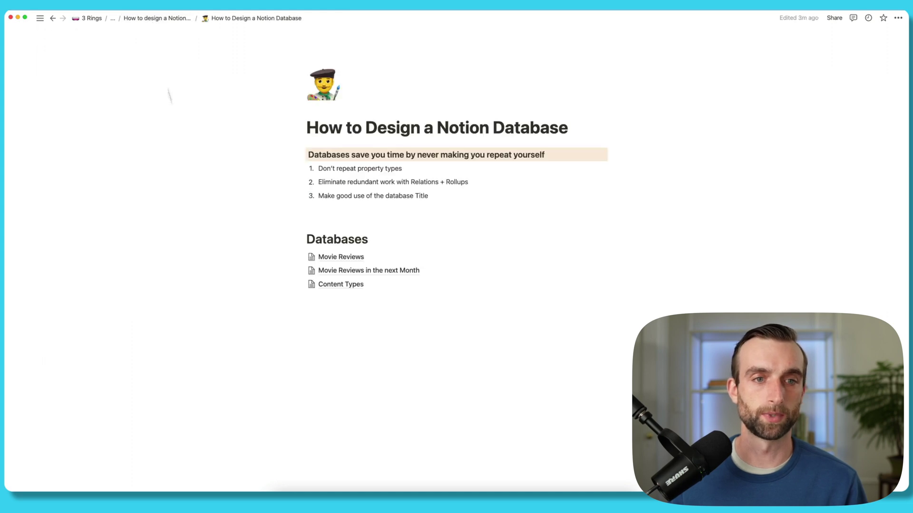
click(350, 285)
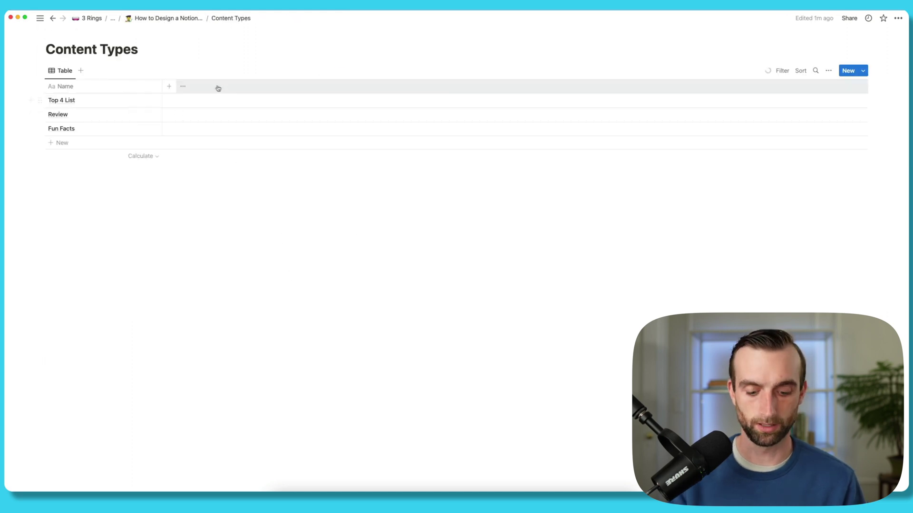
click(169, 86)
text(Outline Templates)
key(Return)
click(774, 124)
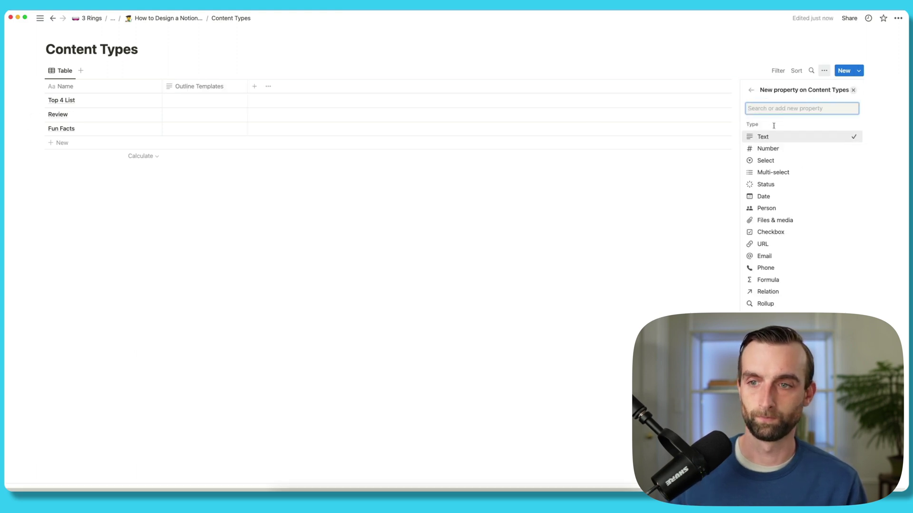
click(778, 138)
click(270, 182)
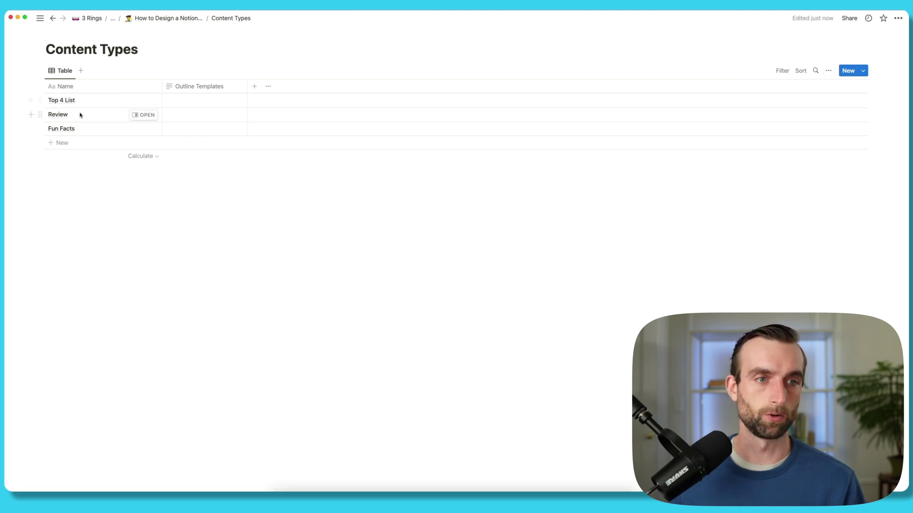
Move Fun Facts to the top and paste the three outlines into Outline Templates
drag(42, 128, 40, 96)
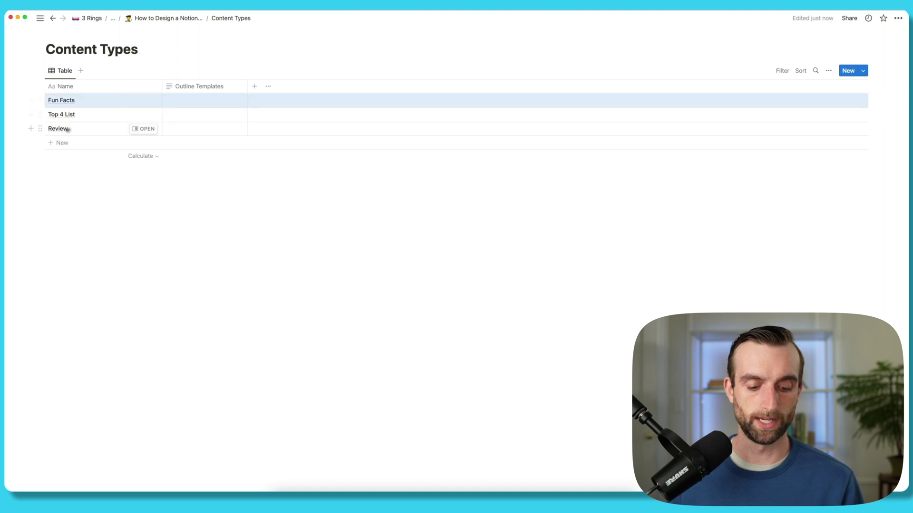
click(176, 100)
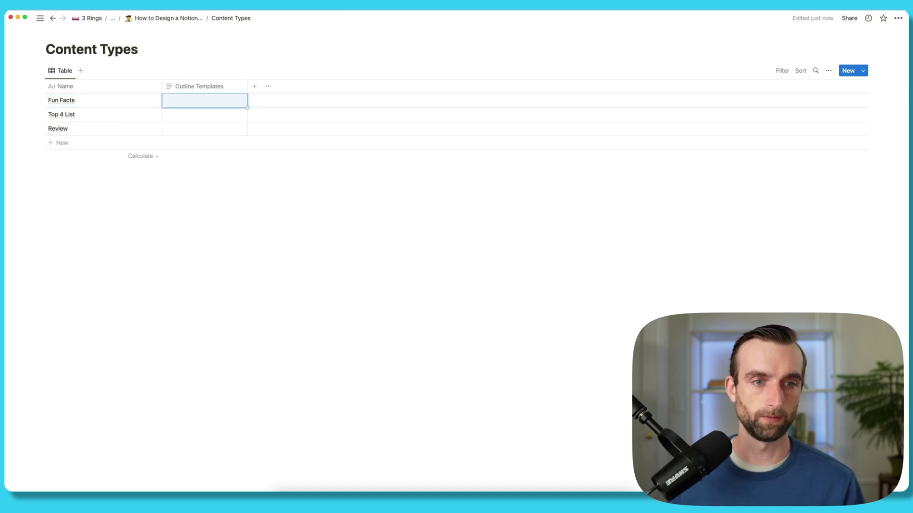
text(Fun Facts about the Movie: 1. Cast 2. Sets 3. Directors 4. Reception Top 4 Reasons Why "X" 1. 2. 3. Review for Movie "X" Plot: Acting: Character Development: Overall thoughts:)
click(327, 285)
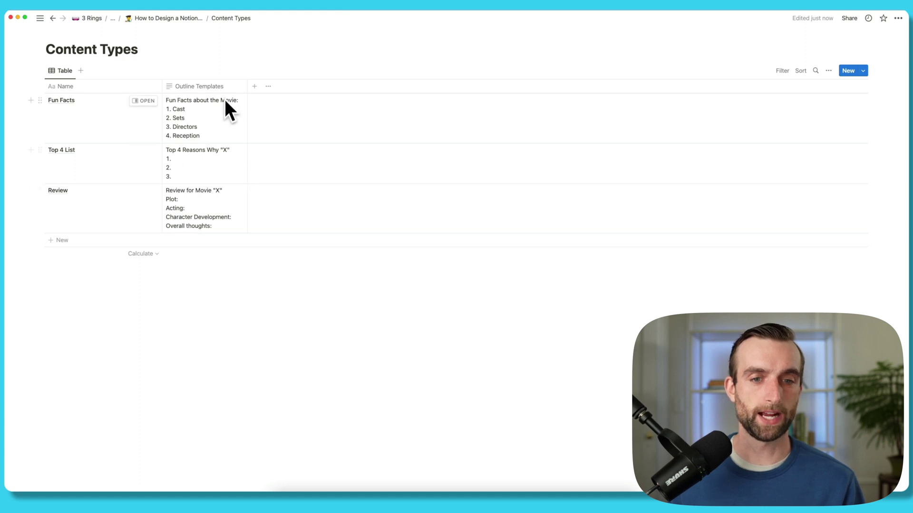
click(164, 19)
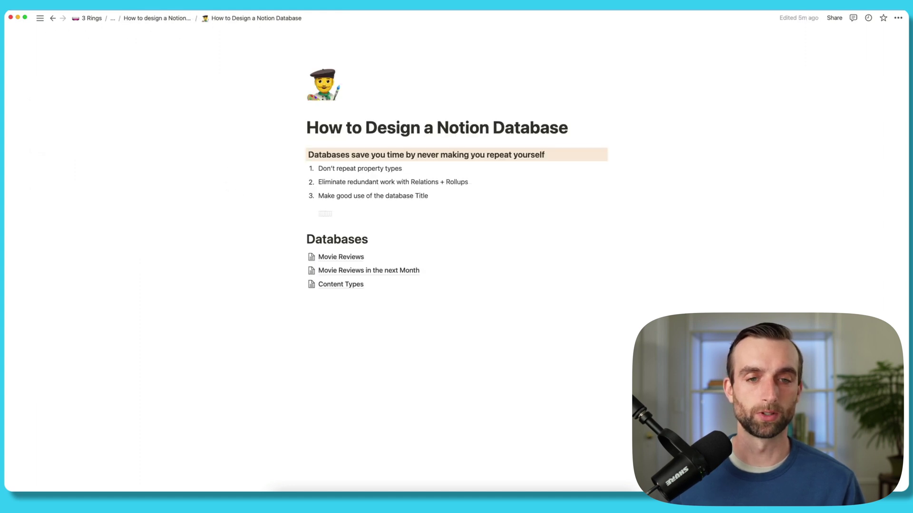
Add a Templates rollup to Movie Reviews showing Outline Templates via the Content Type Relation
click(350, 259)
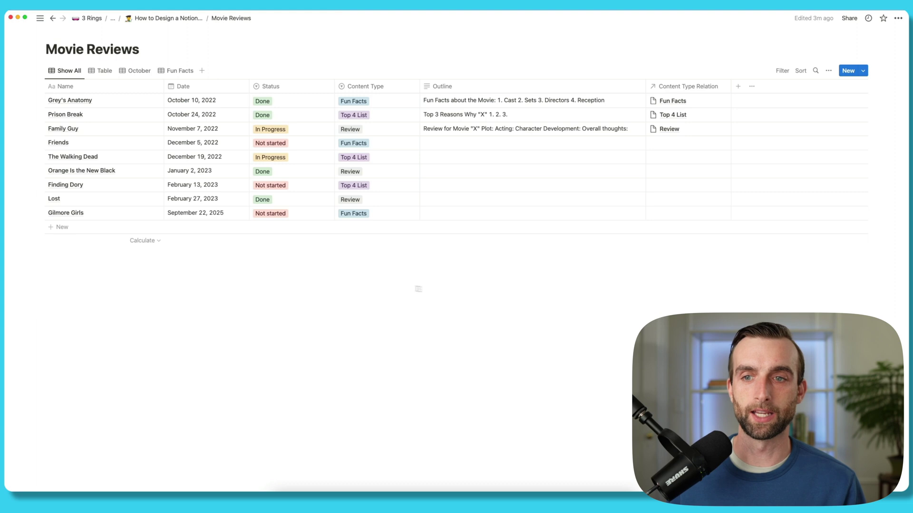
click(737, 86)
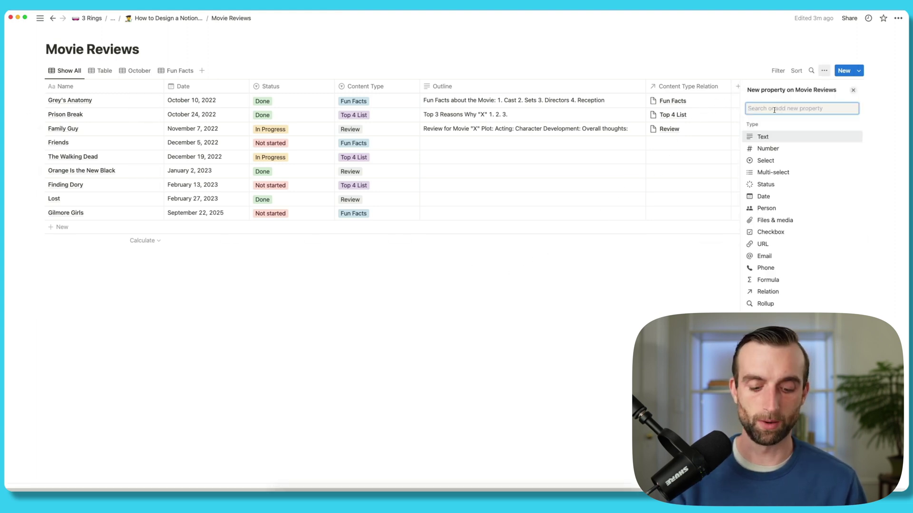
text(Templates)
click(784, 137)
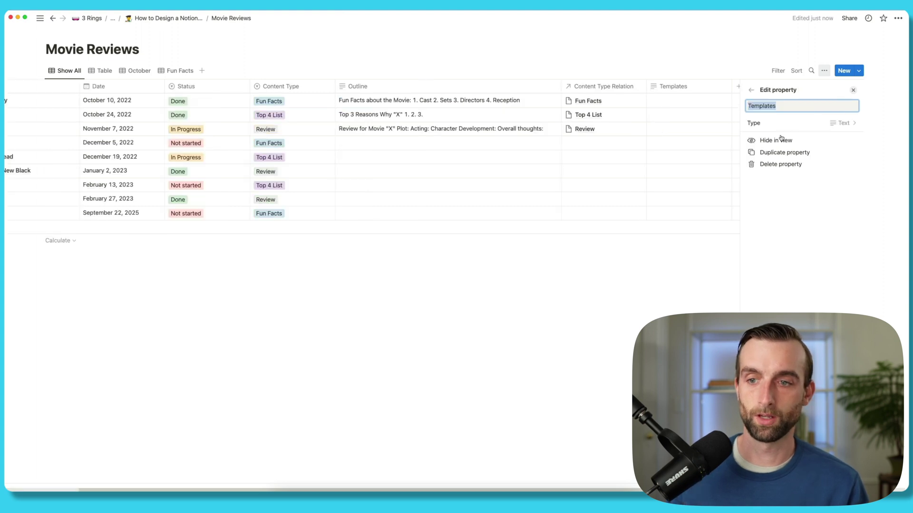
click(803, 126)
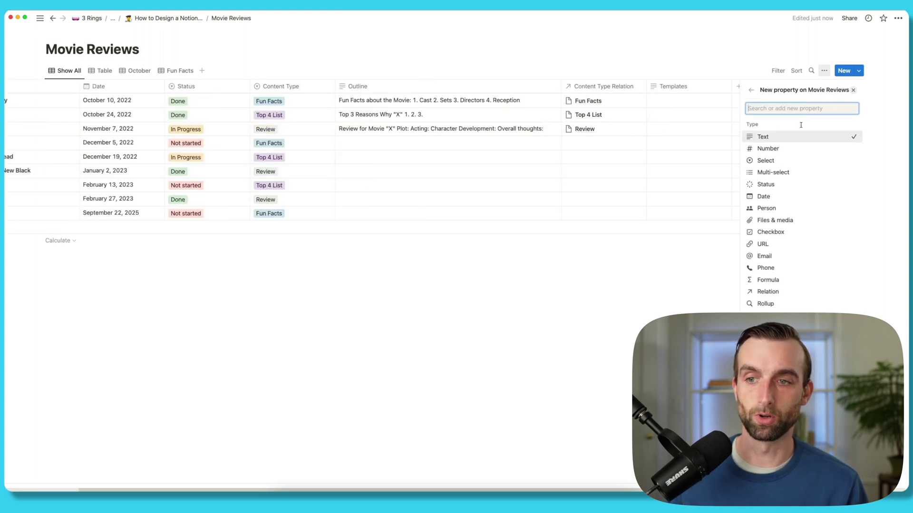
click(781, 301)
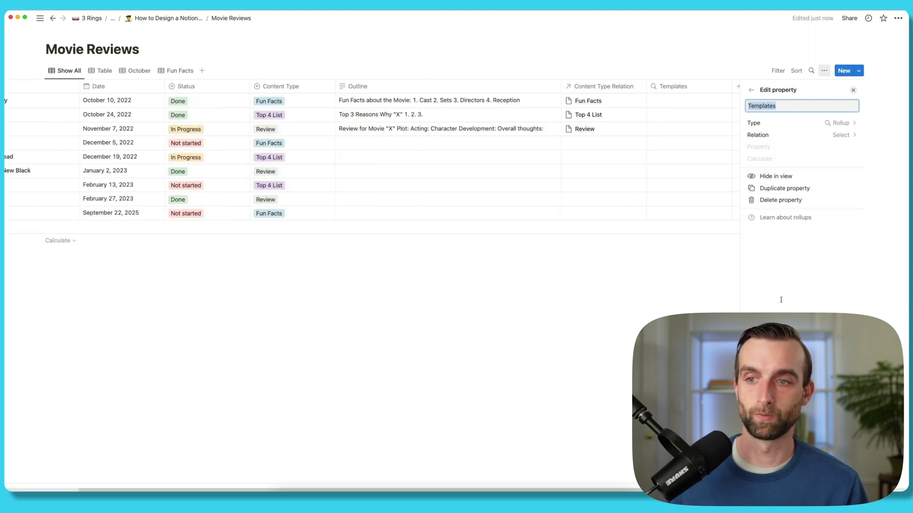
click(789, 135)
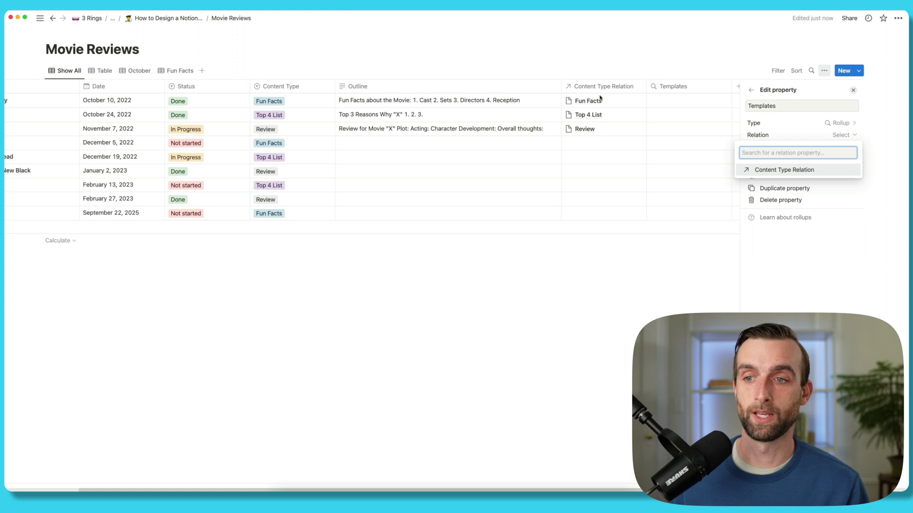
click(817, 174)
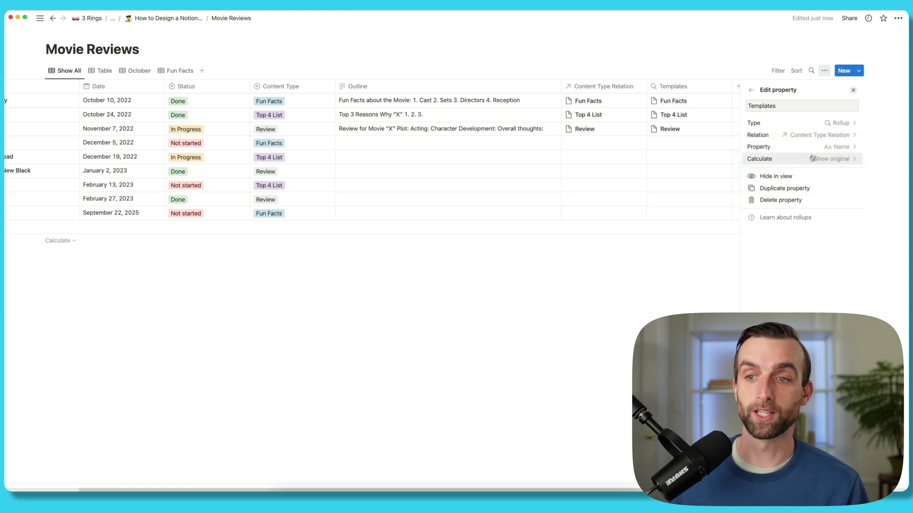
click(818, 150)
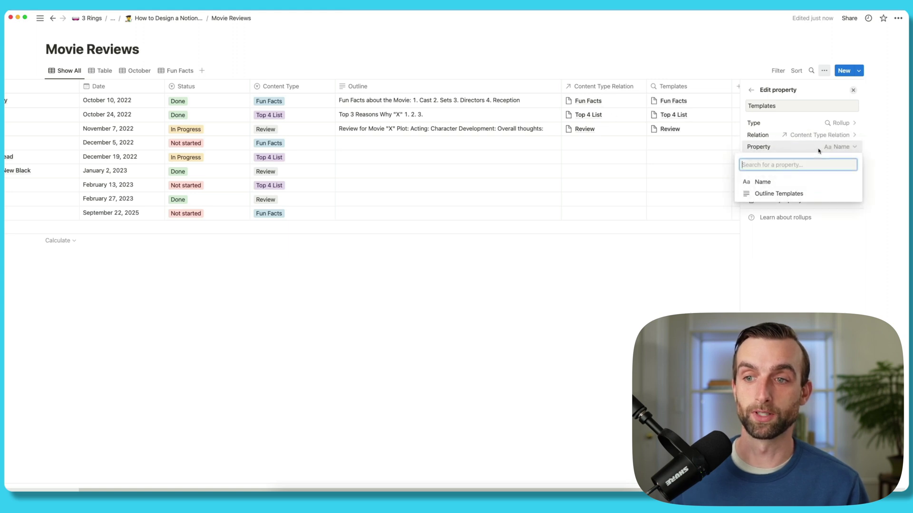
click(791, 193)
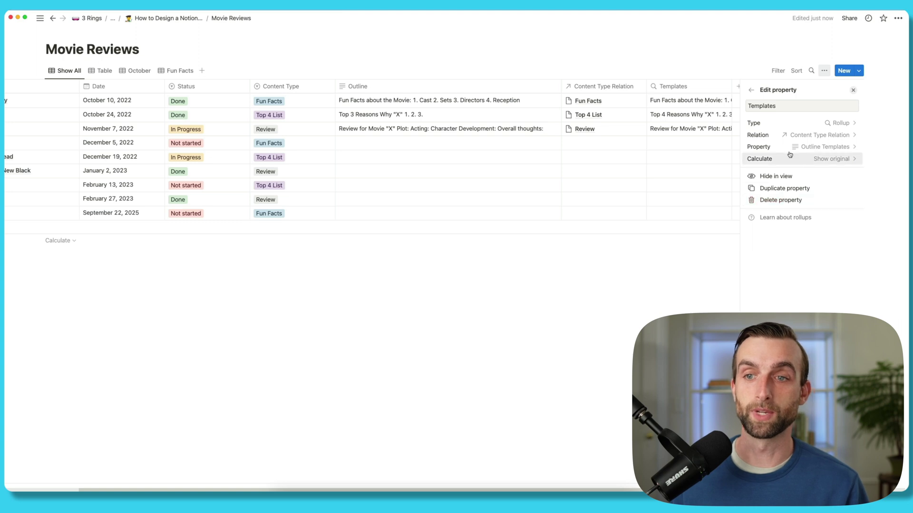
click(853, 91)
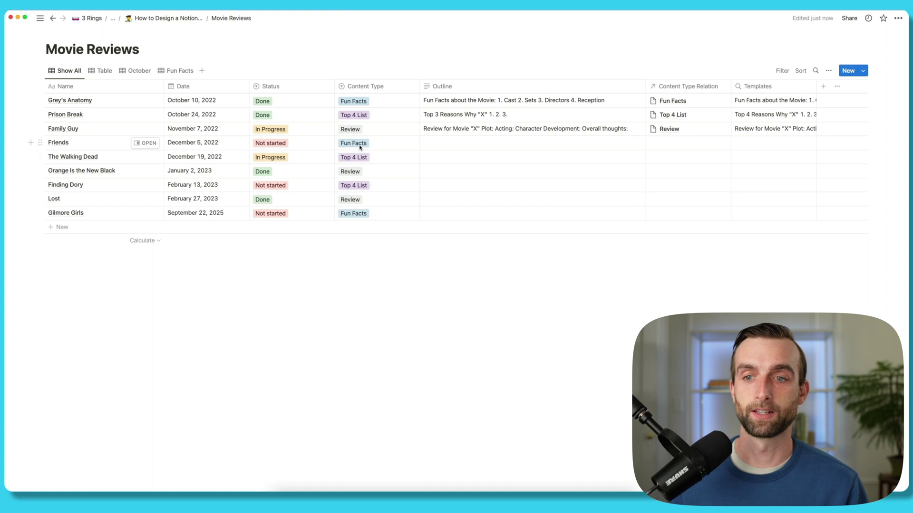
Link the Friends row to the Fun Facts content type and return to the guide page
click(666, 145)
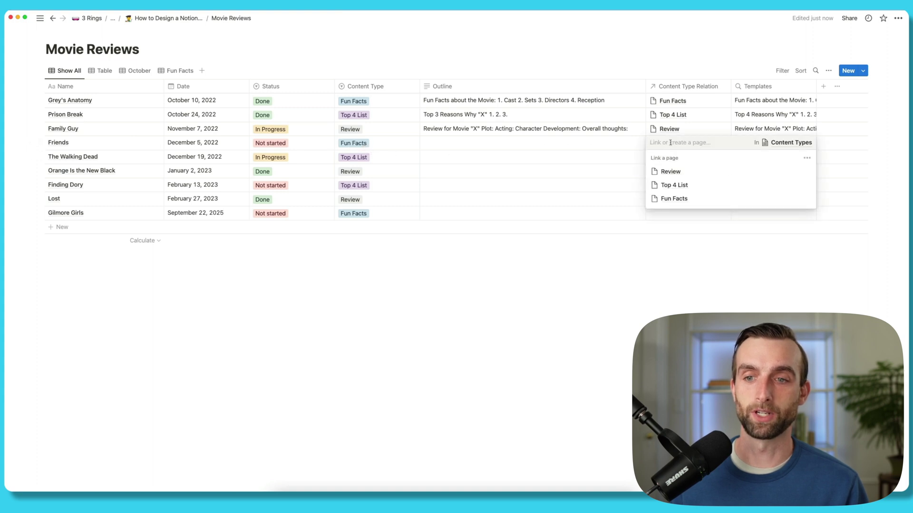
click(673, 200)
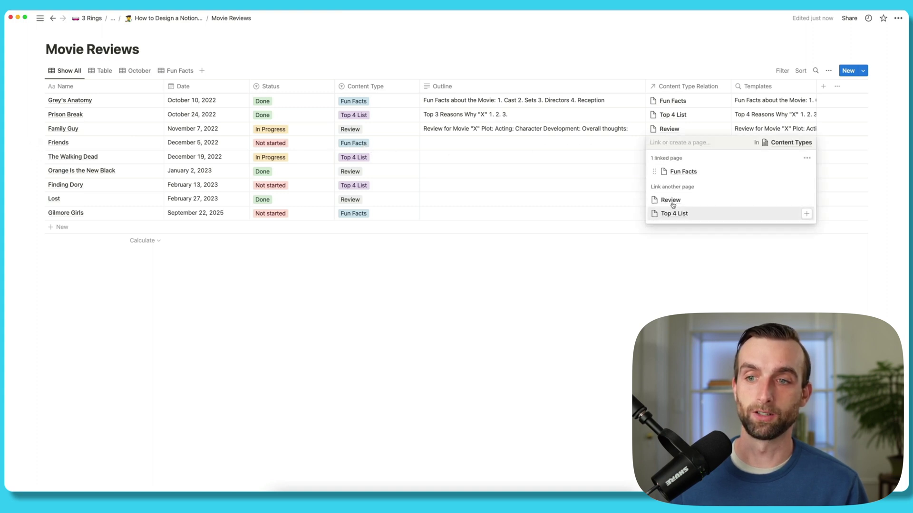
click(701, 266)
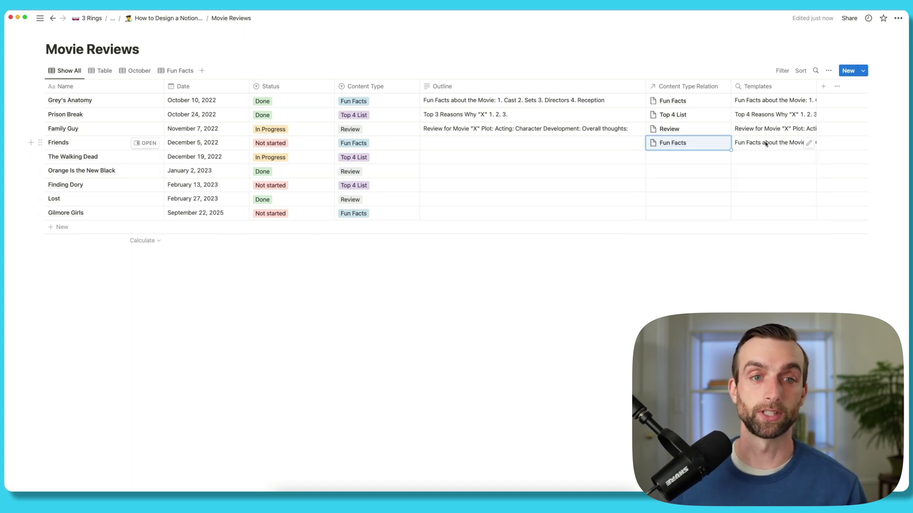
click(185, 19)
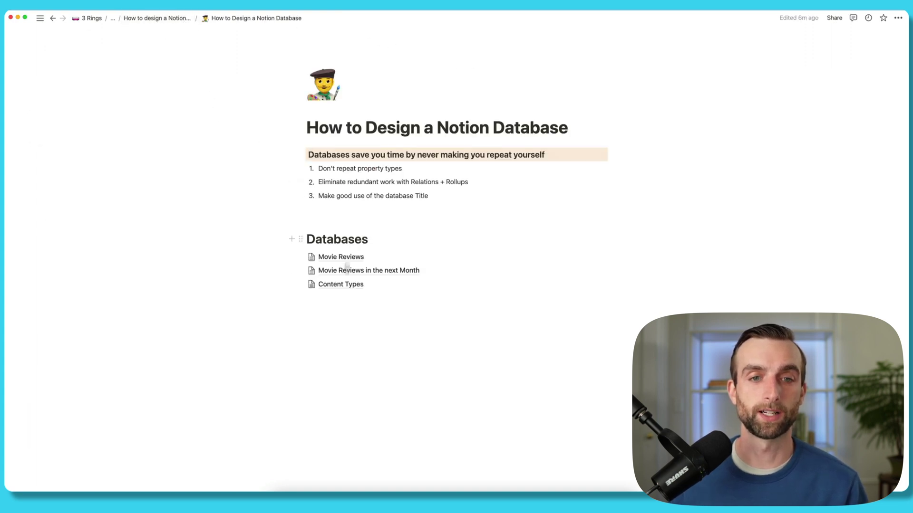
In Content Types, rename Top 4 List to Top 3 List and change its outline to Top 3 Reasons
click(346, 284)
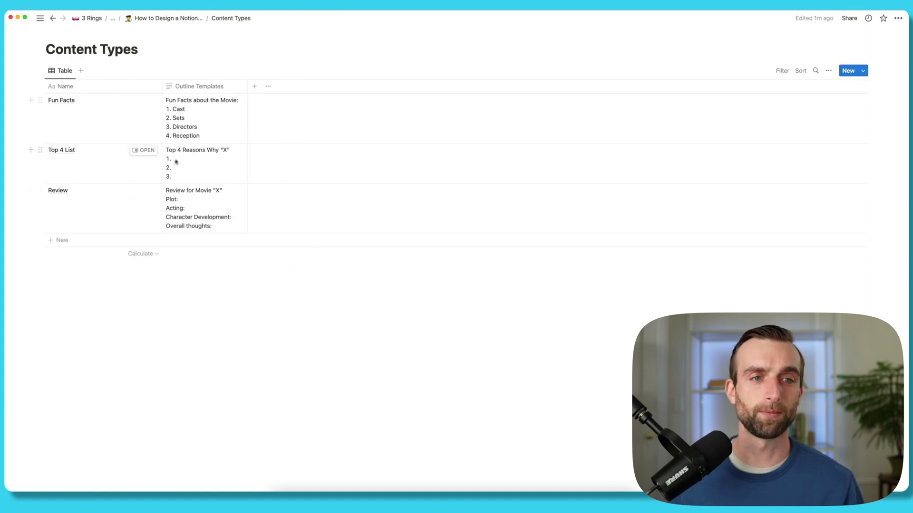
click(72, 165)
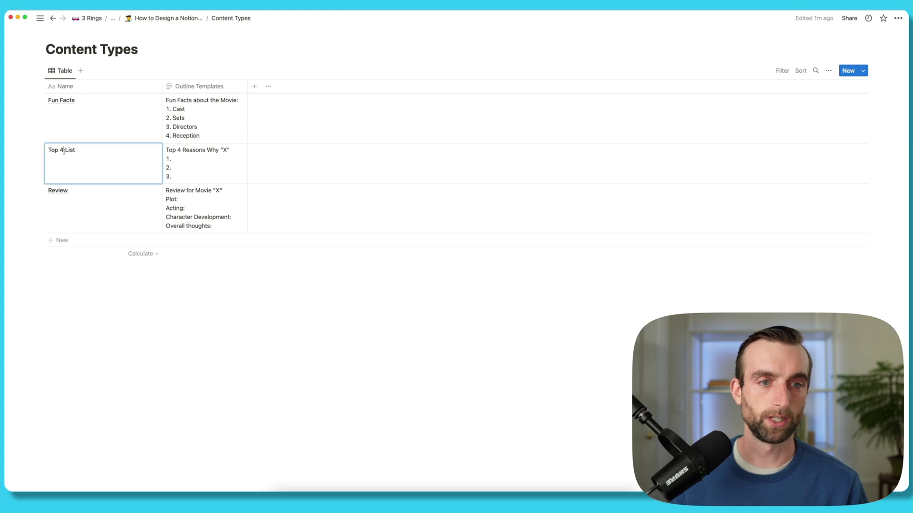
key(Escape)
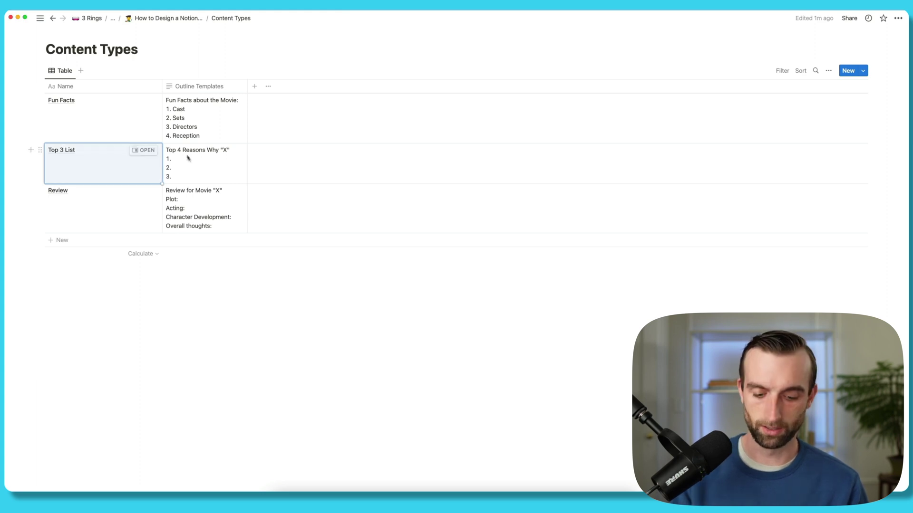
click(181, 150)
key(BackSpace)
text(3)
key(Escape)
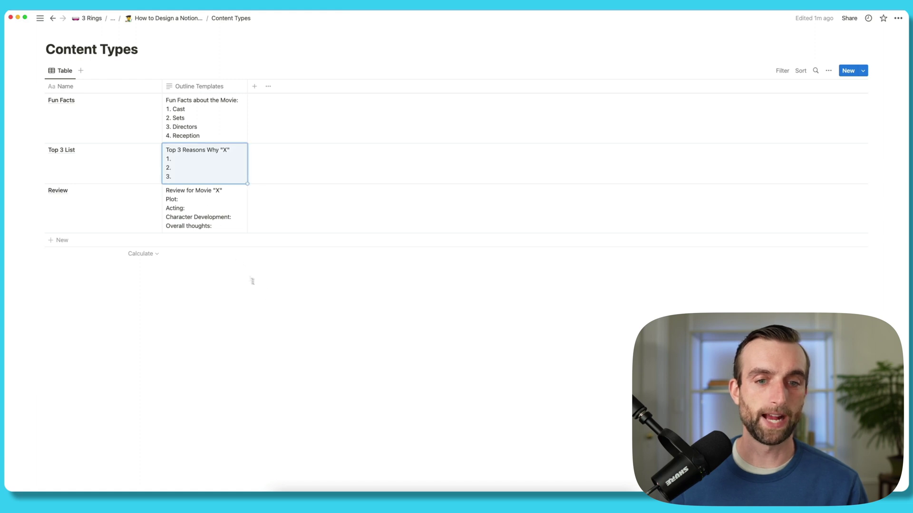
click(172, 19)
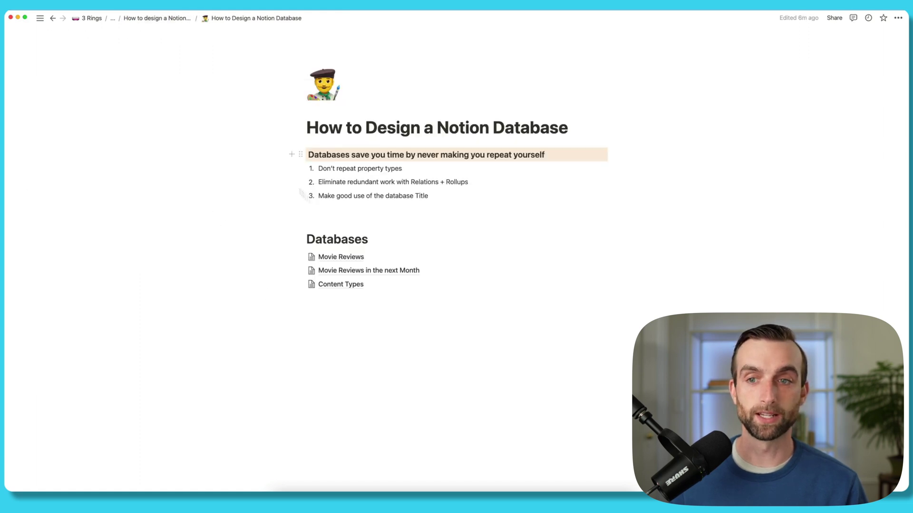
Open Movie Reviews and preview the Fun Facts page linked from the Friends row
click(344, 255)
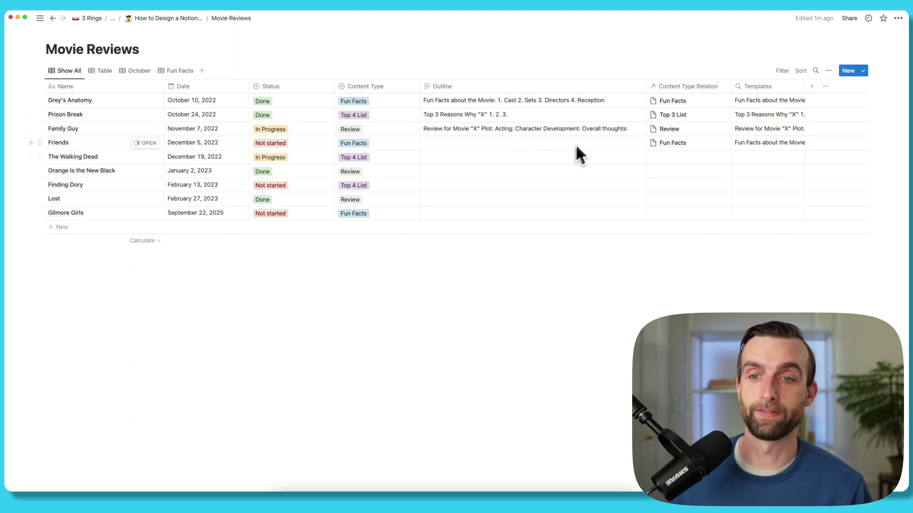
click(673, 143)
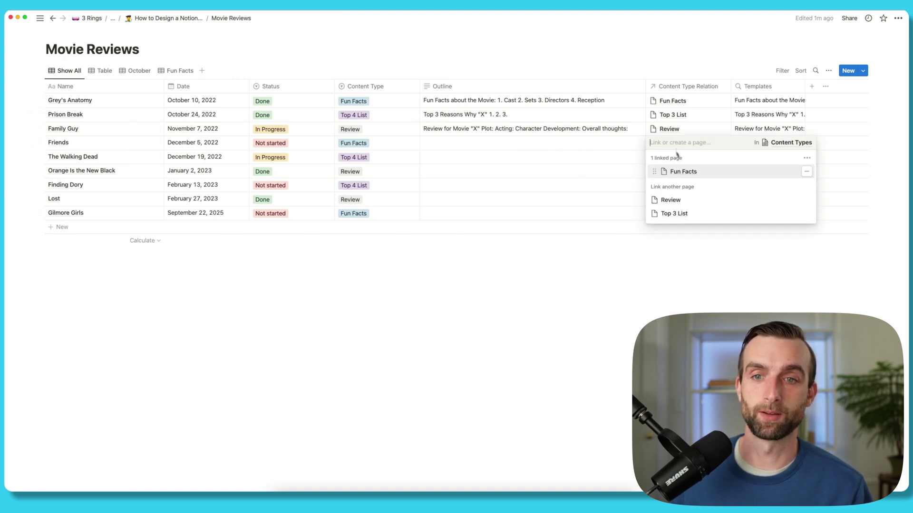
click(681, 172)
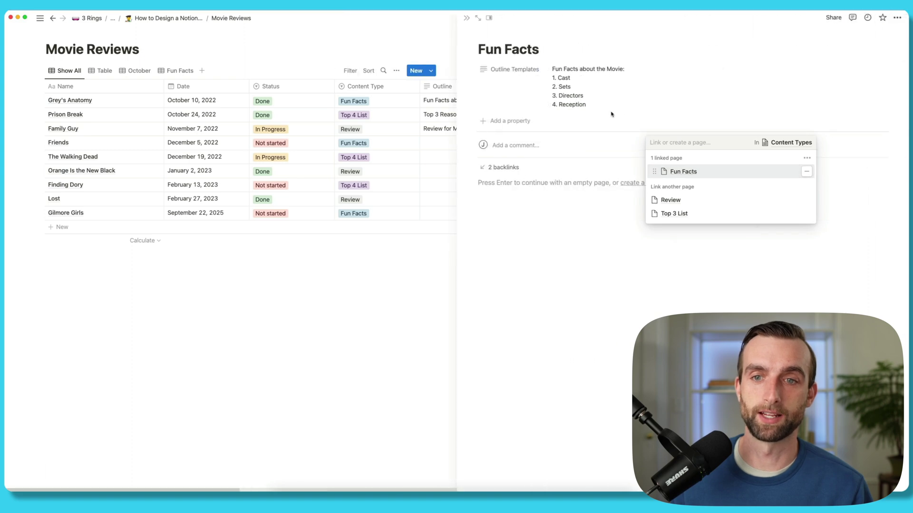
key(Escape)
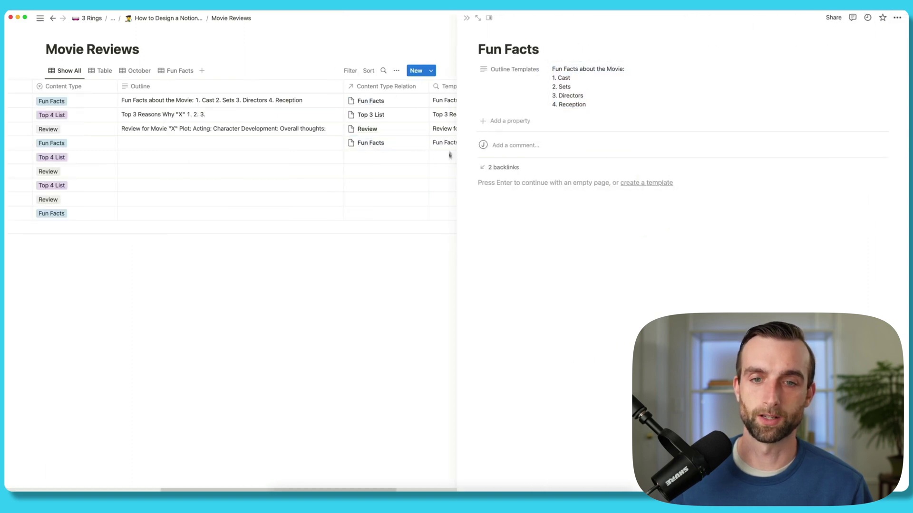
click(467, 17)
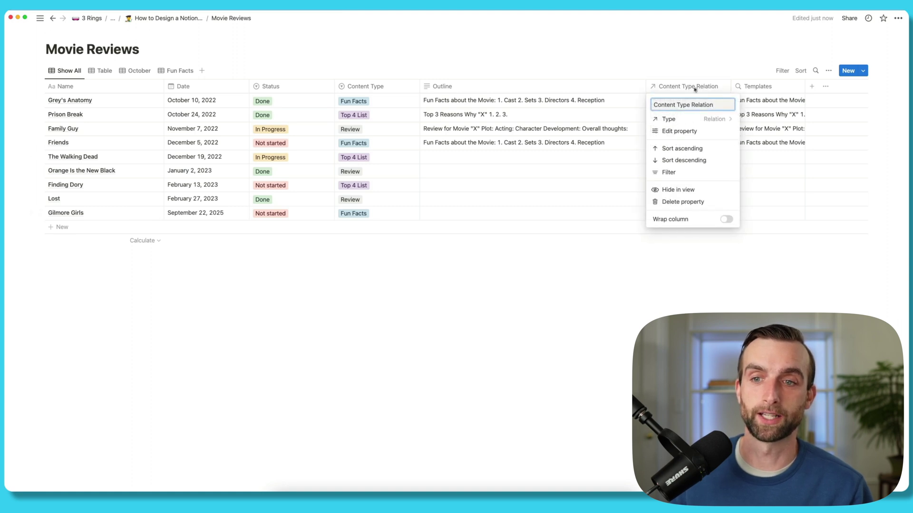
Turn on Show on Content Types for the relation, then go to Content Types from Friends' relation
click(674, 131)
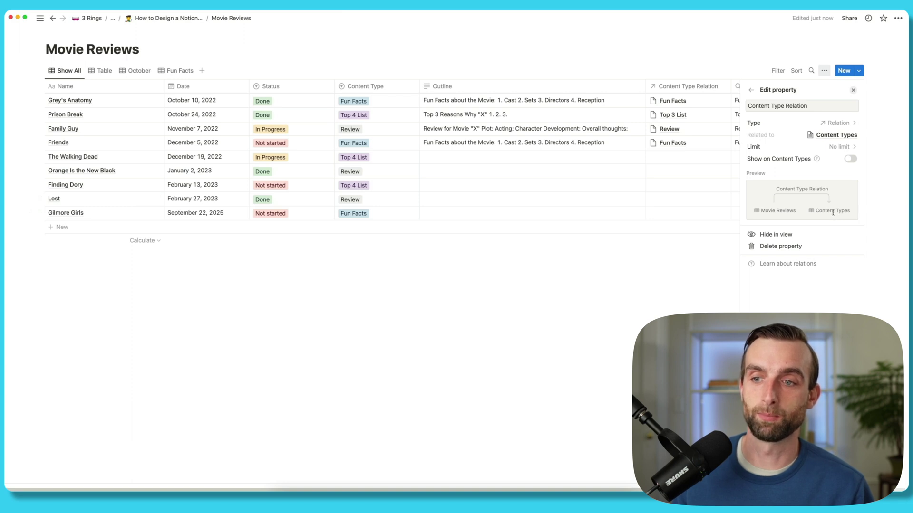
click(852, 160)
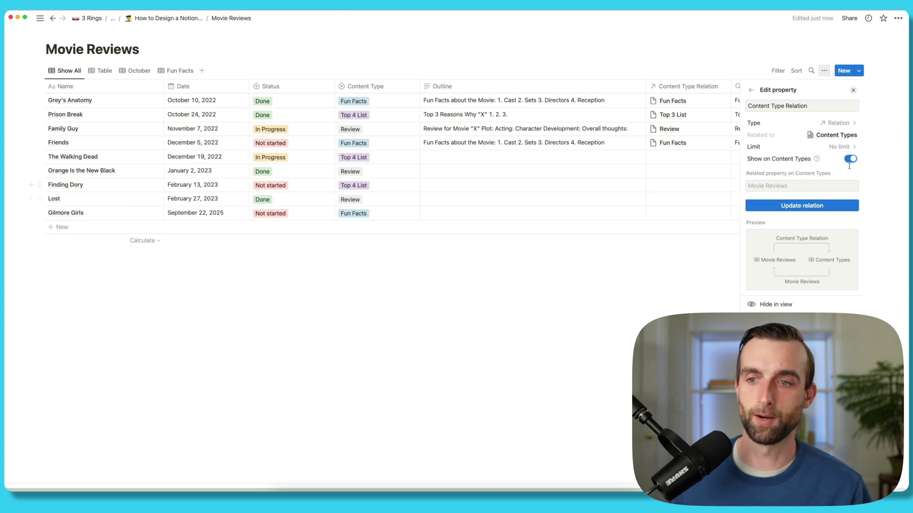
click(795, 206)
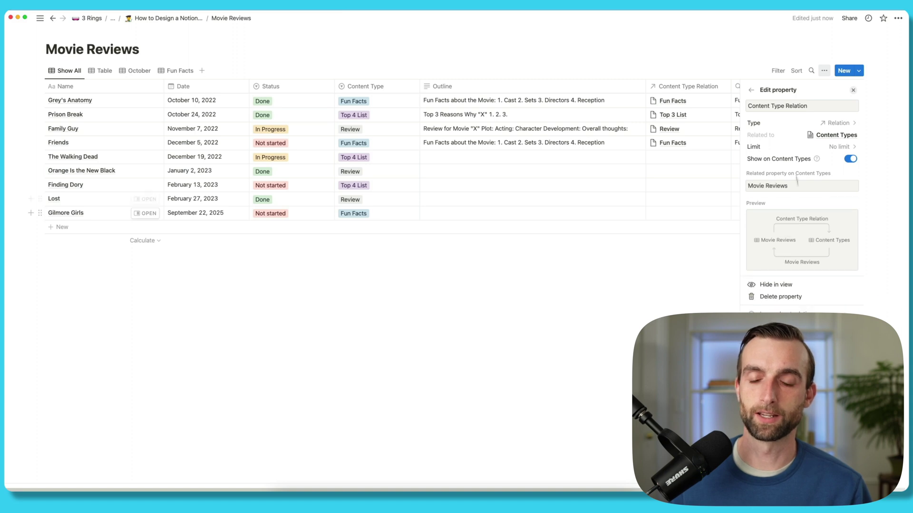
click(853, 90)
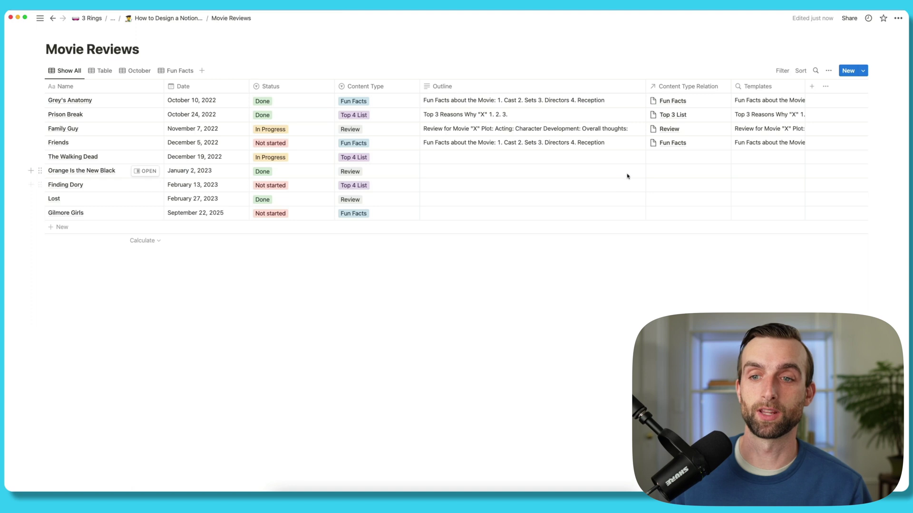
click(673, 144)
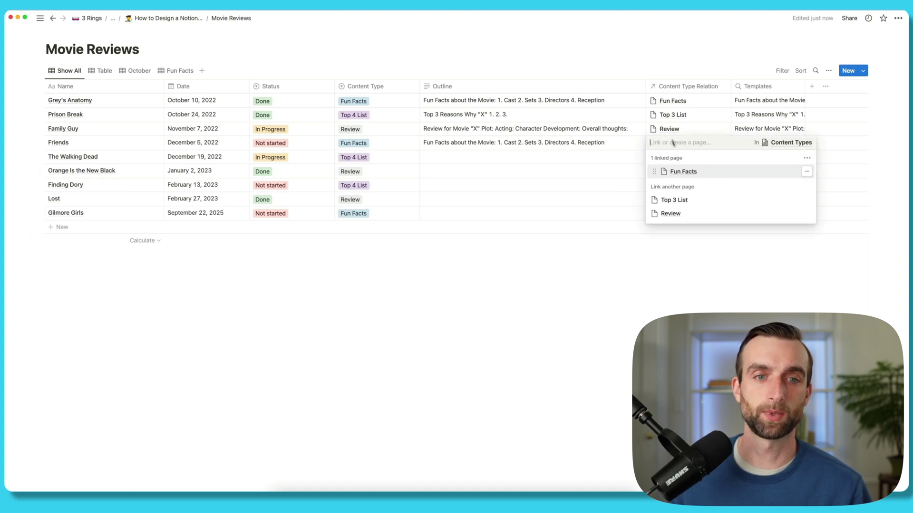
click(788, 145)
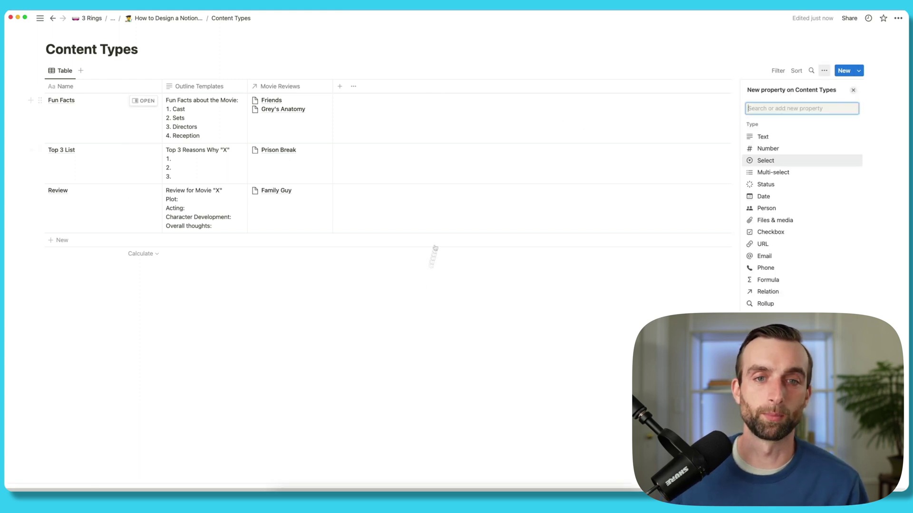
Add a Number Created rollup to Content Types that counts all linked Movie Reviews by Name
click(433, 266)
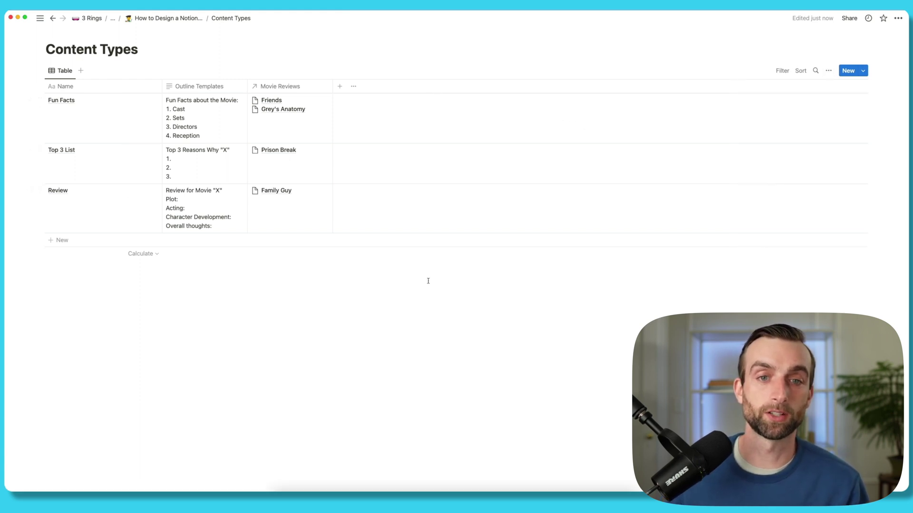
click(340, 86)
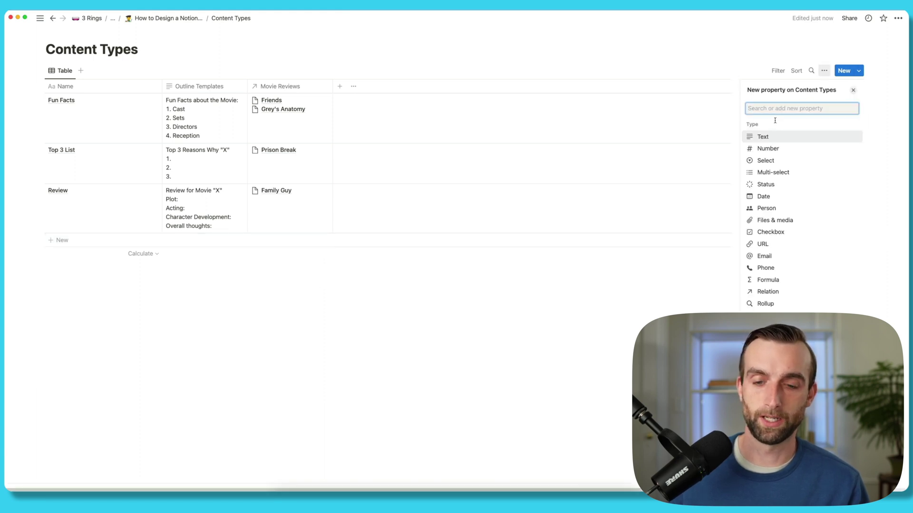
click(766, 303)
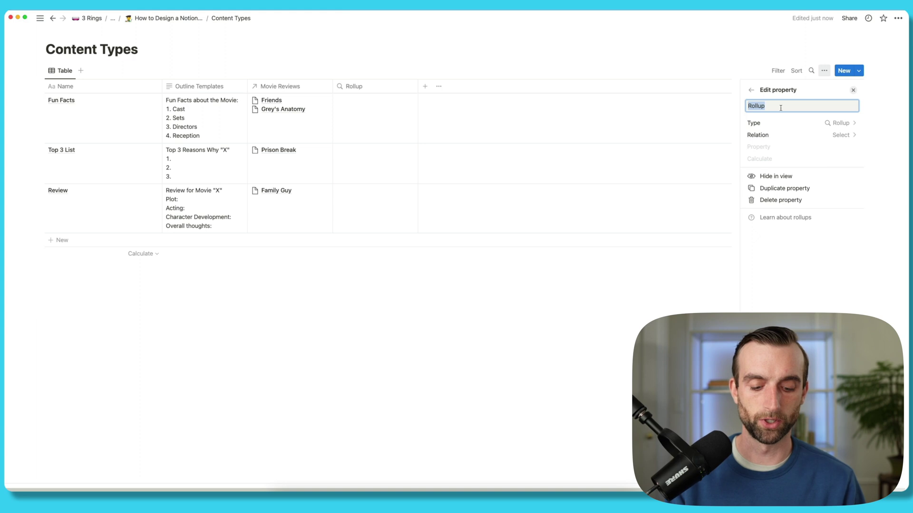
text(Number Created)
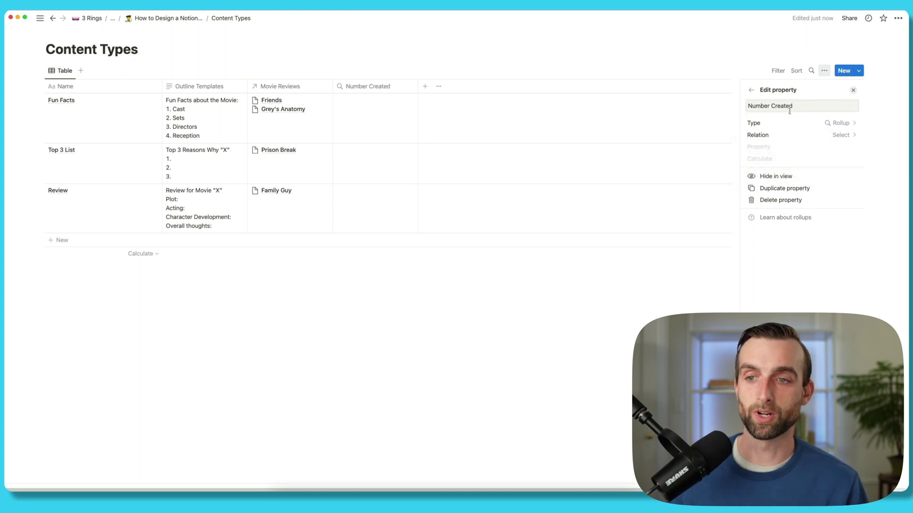
click(800, 136)
click(797, 169)
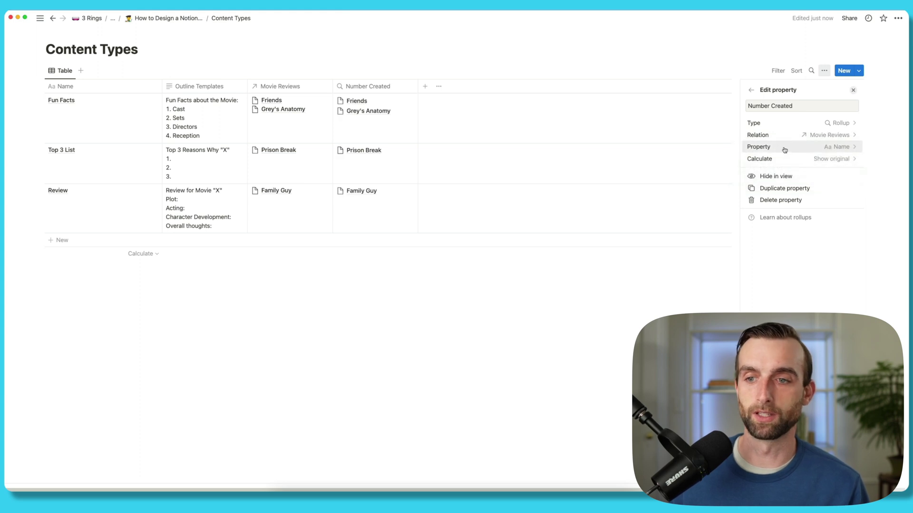
click(784, 149)
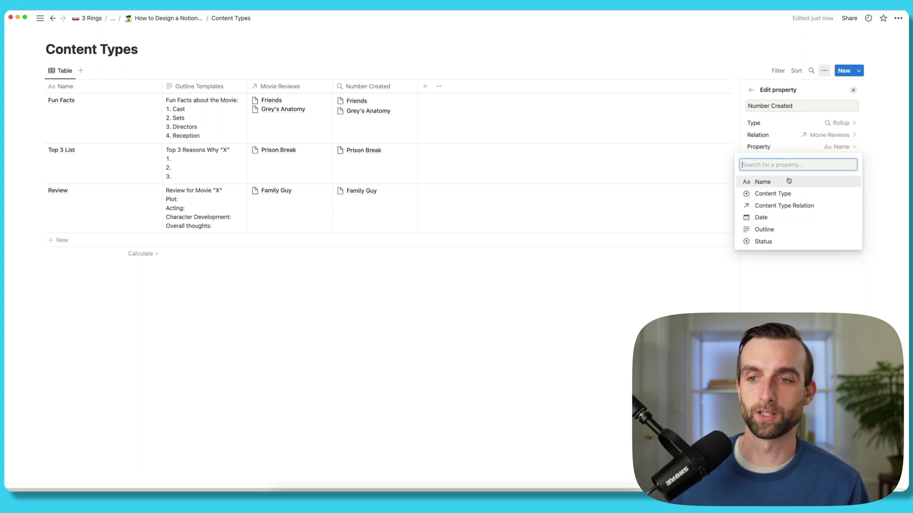
click(788, 184)
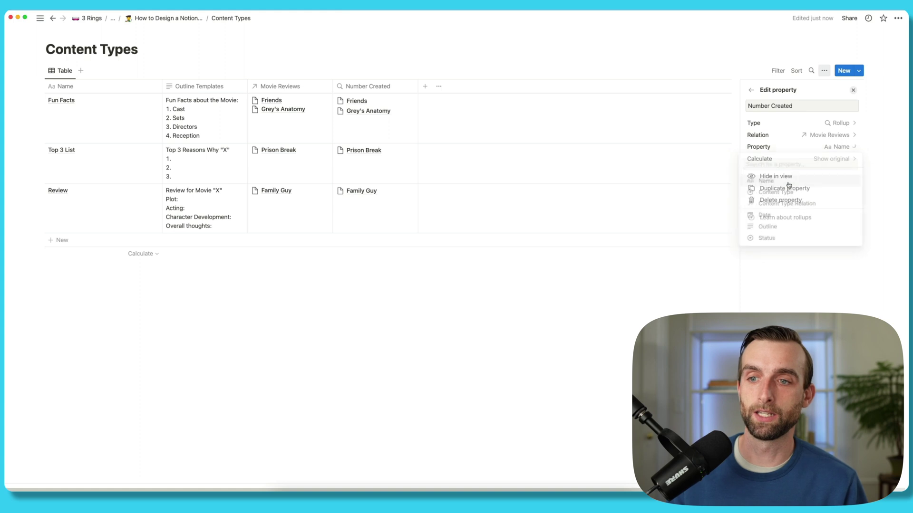
click(780, 159)
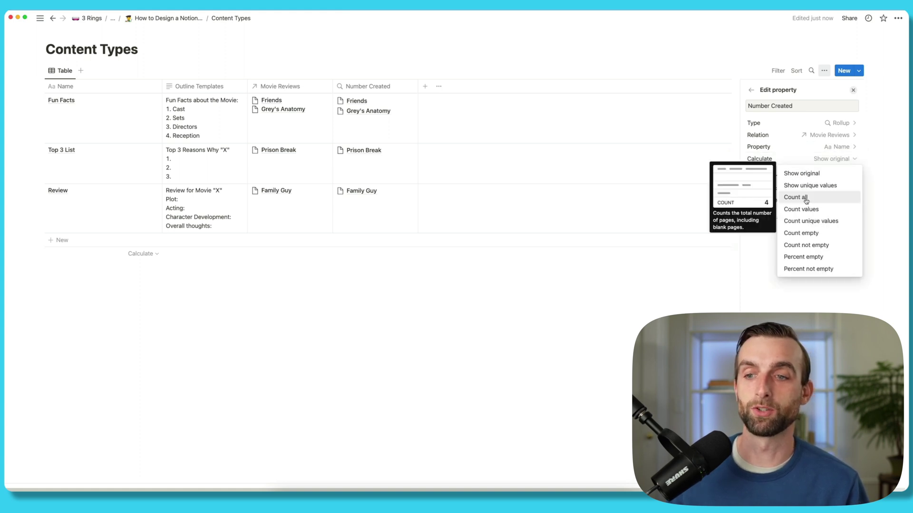
click(795, 197)
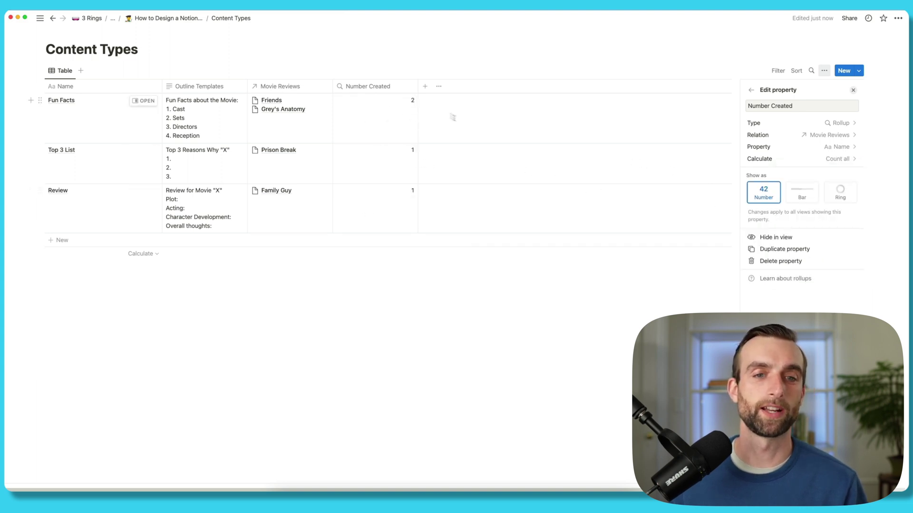
click(421, 330)
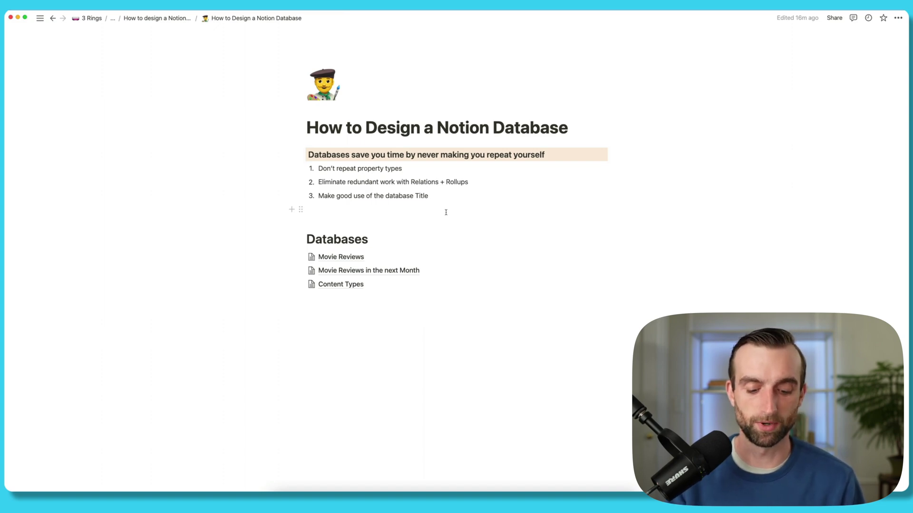
Append ' Property' to the third tip, then check the Movie Reviews Name column options
click(472, 197)
text(Property)
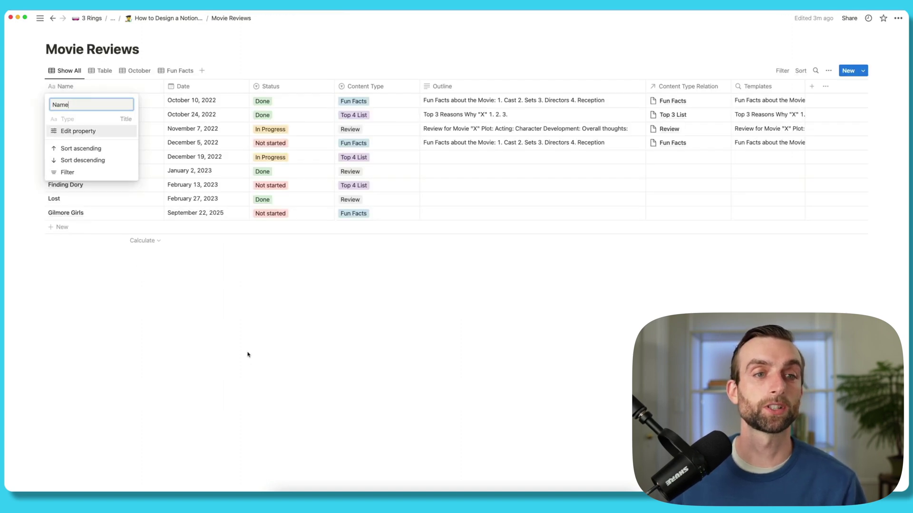
click(225, 298)
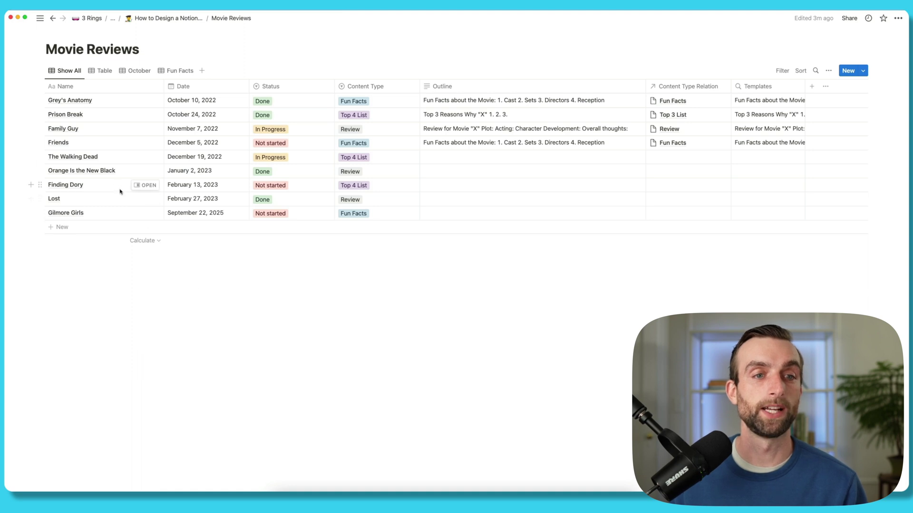
click(99, 91)
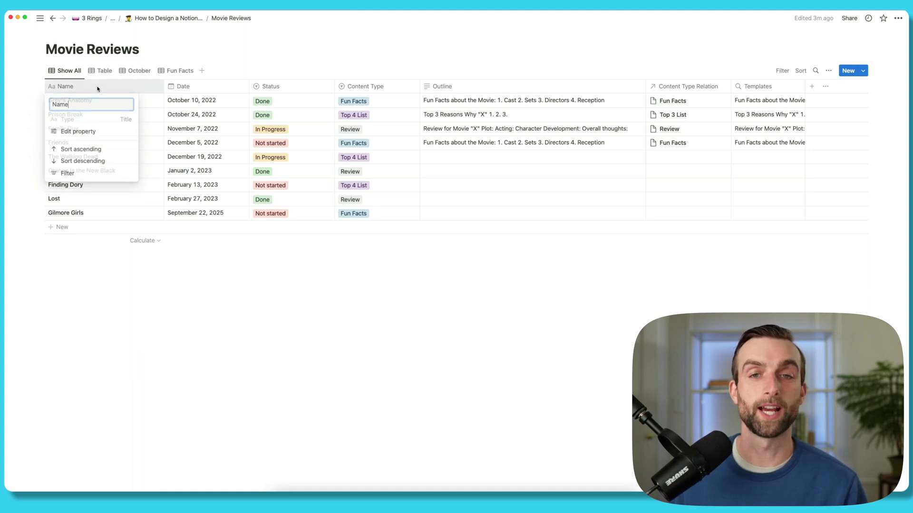
click(301, 291)
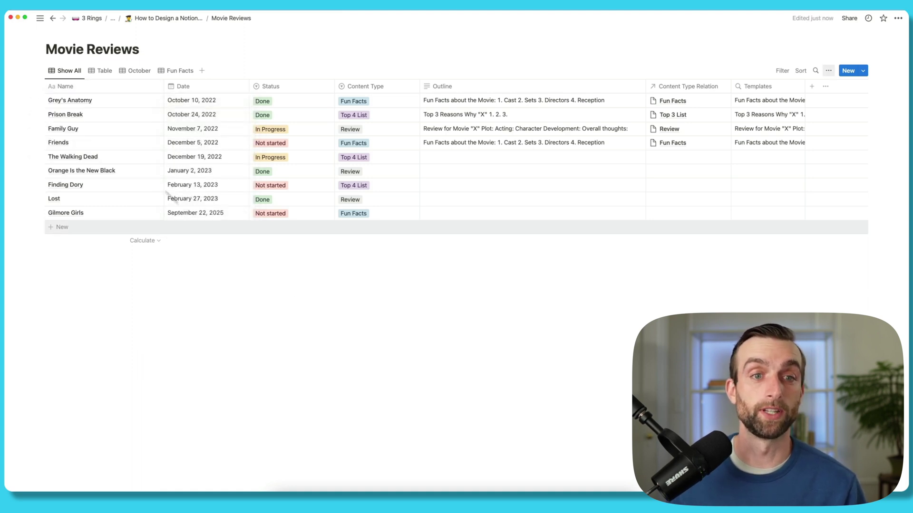
click(228, 86)
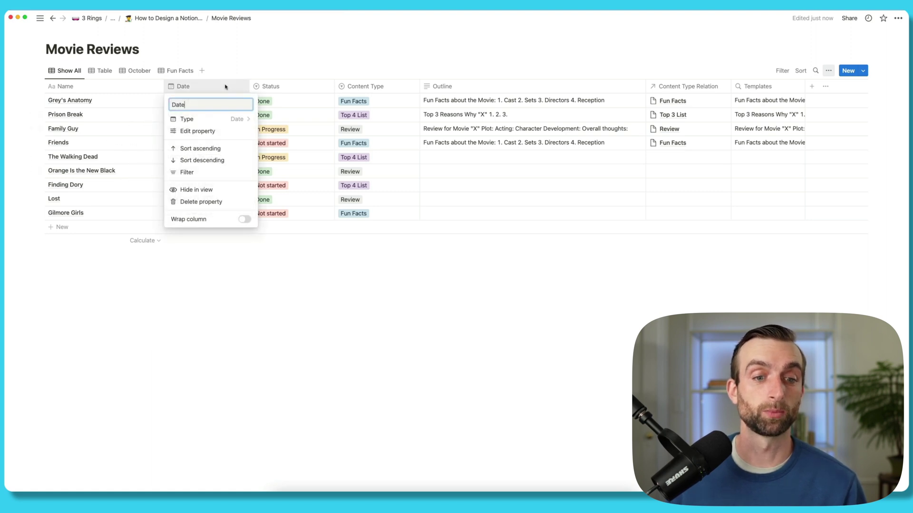
click(217, 119)
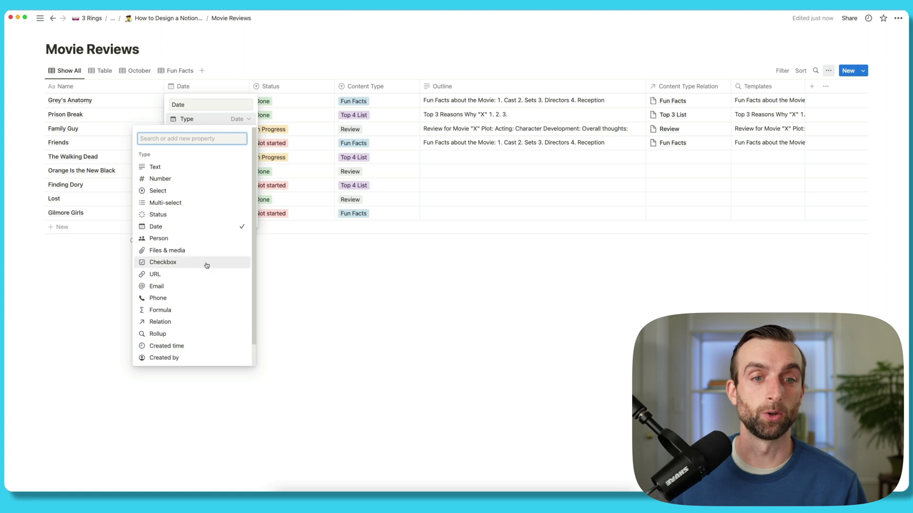
scroll(206, 266, down, 1)
scroll(170, 205, up, 1)
click(264, 288)
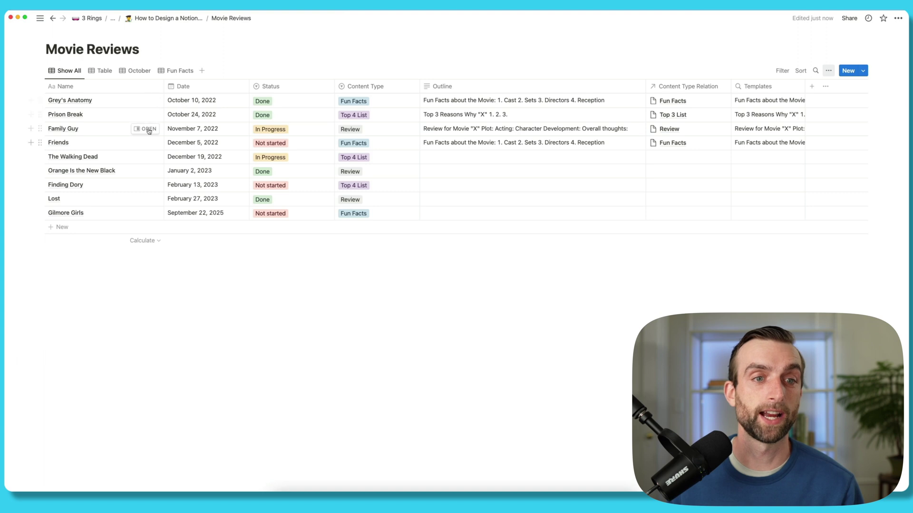
click(145, 129)
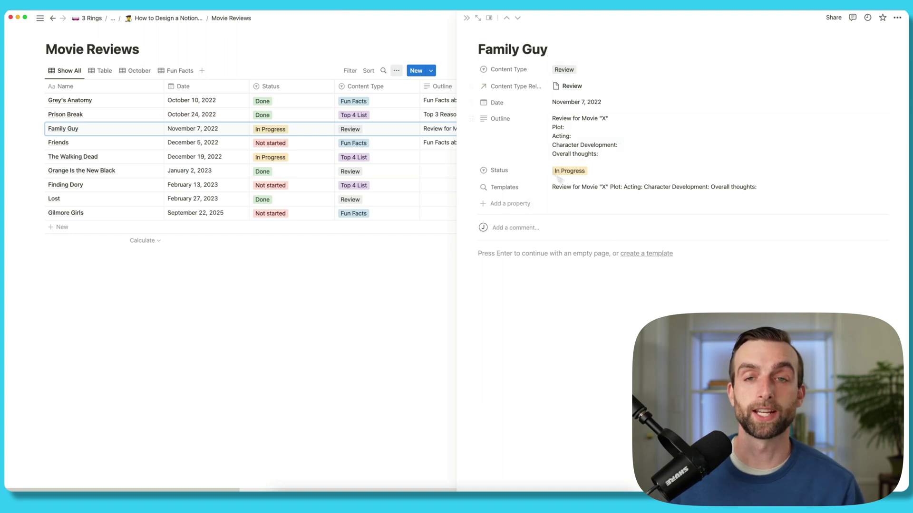
click(477, 18)
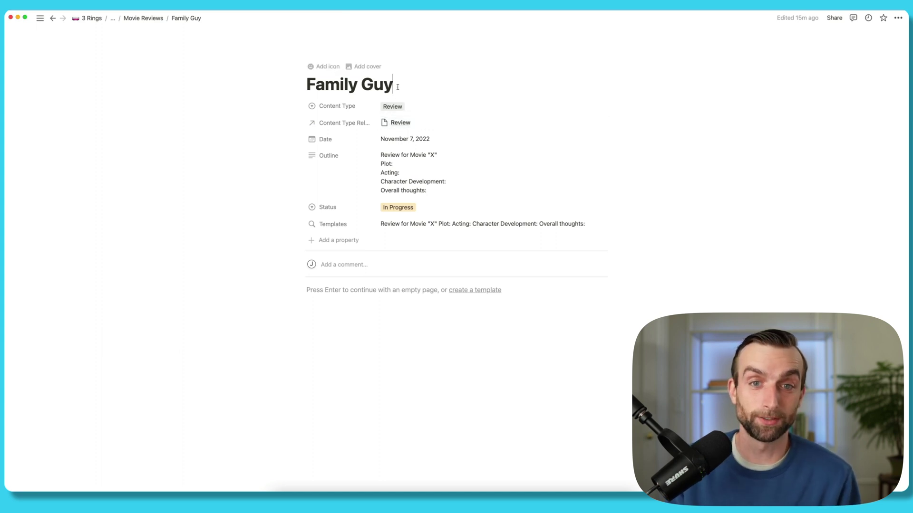
click(143, 19)
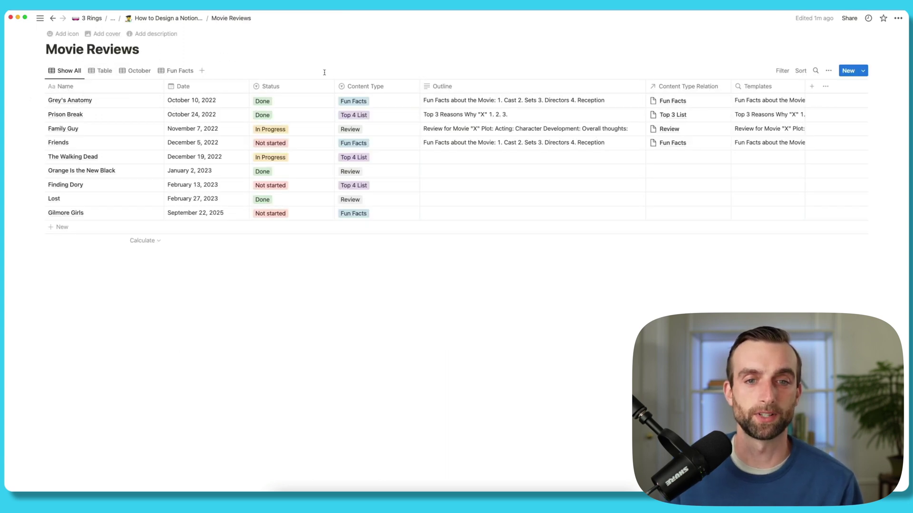
Delete the Content Type select property from Movie Reviews and confirm the deletion
click(375, 87)
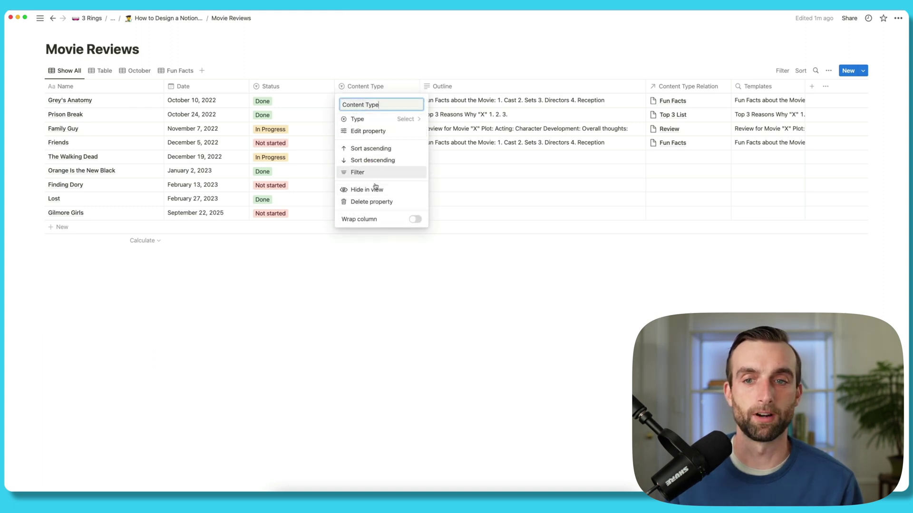
click(375, 202)
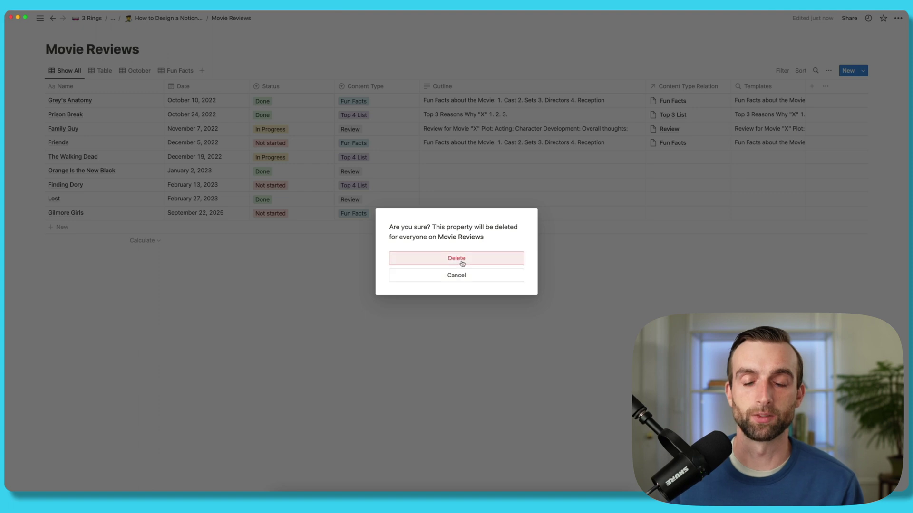
click(461, 262)
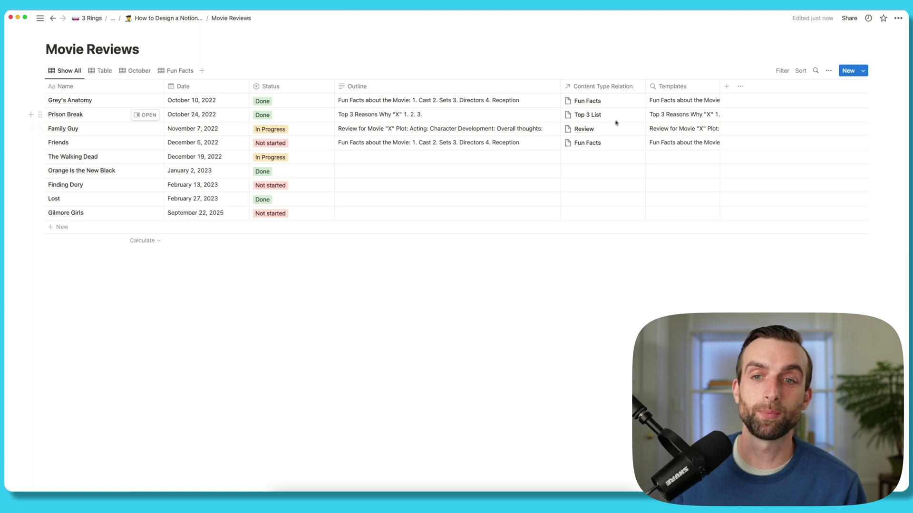
click(589, 101)
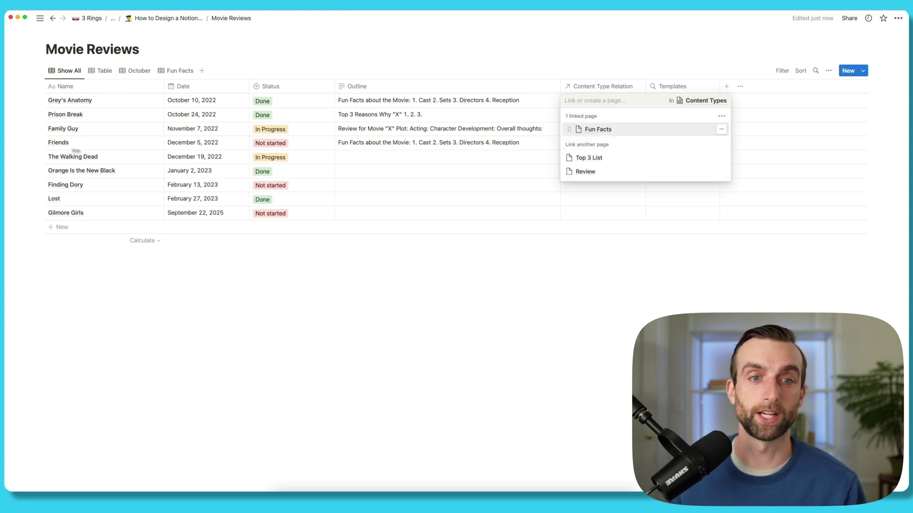
click(705, 100)
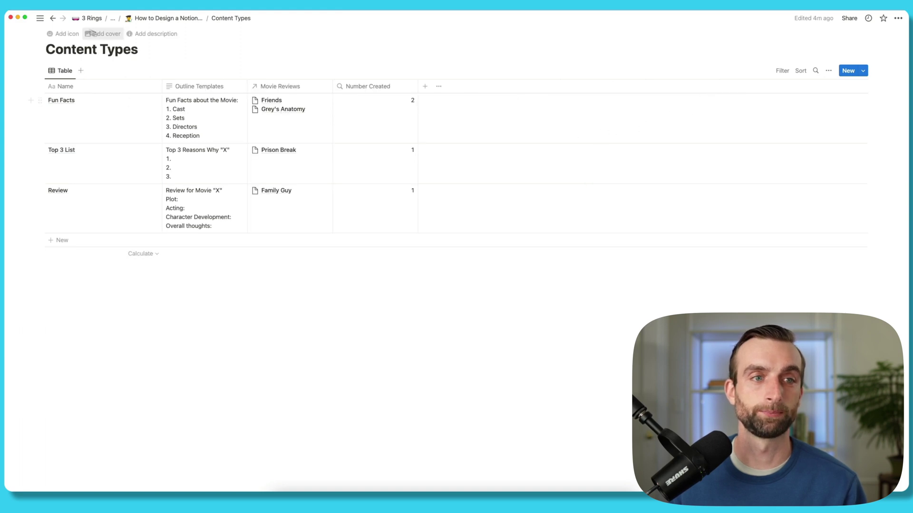
click(53, 18)
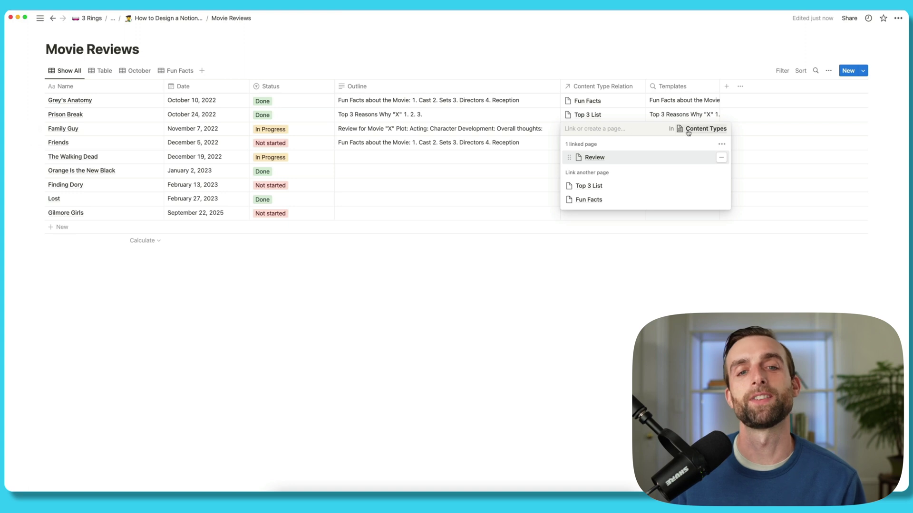
click(702, 129)
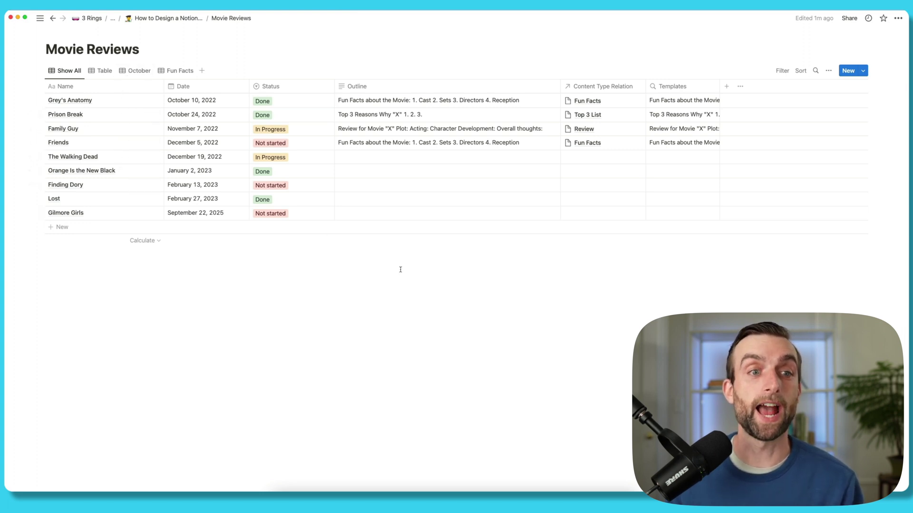
click(109, 127)
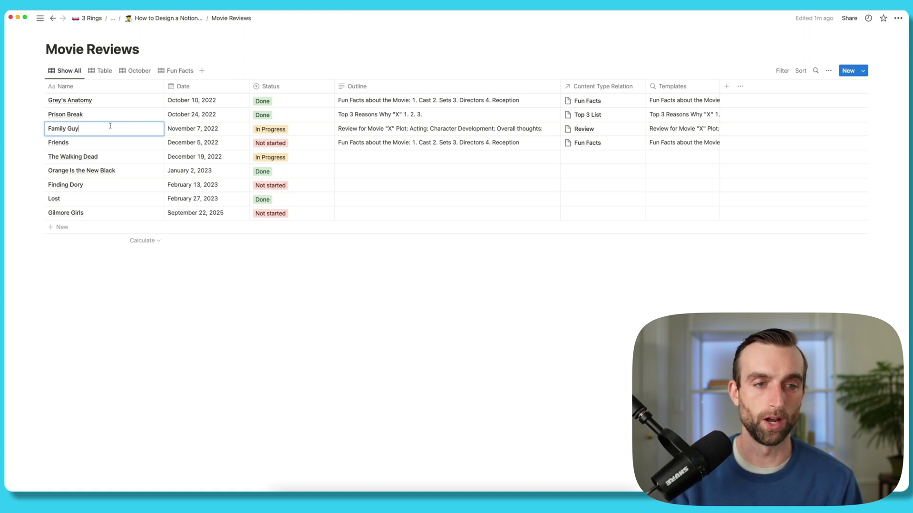
text(Episode 1)
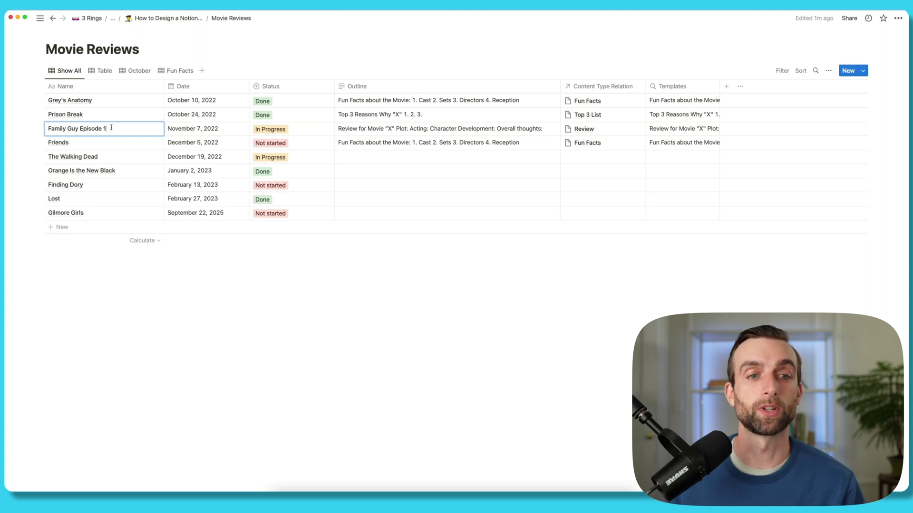
key(BackSpace)
key(BackSpace)
key(BackSpace)
key(BackSpace)
key(BackSpace)
key(BackSpace)
key(BackSpace)
key(BackSpace)
key(BackSpace)
key(BackSpace)
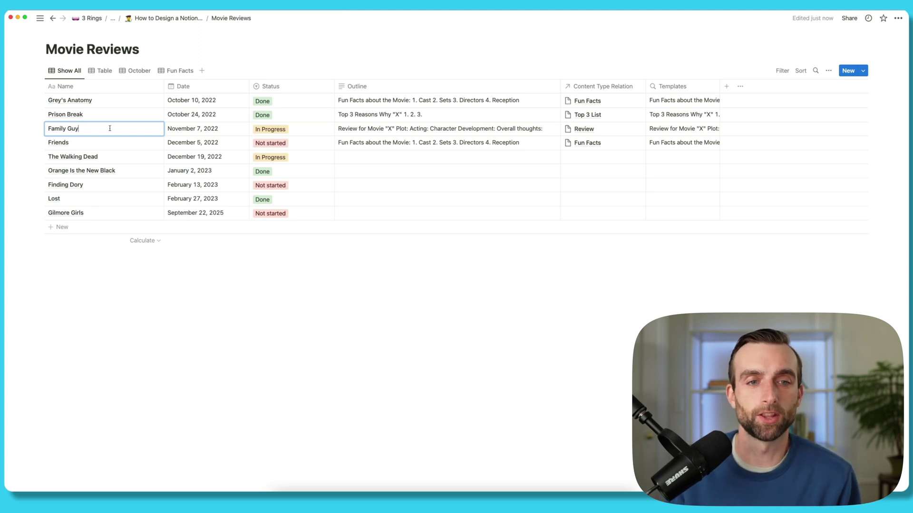